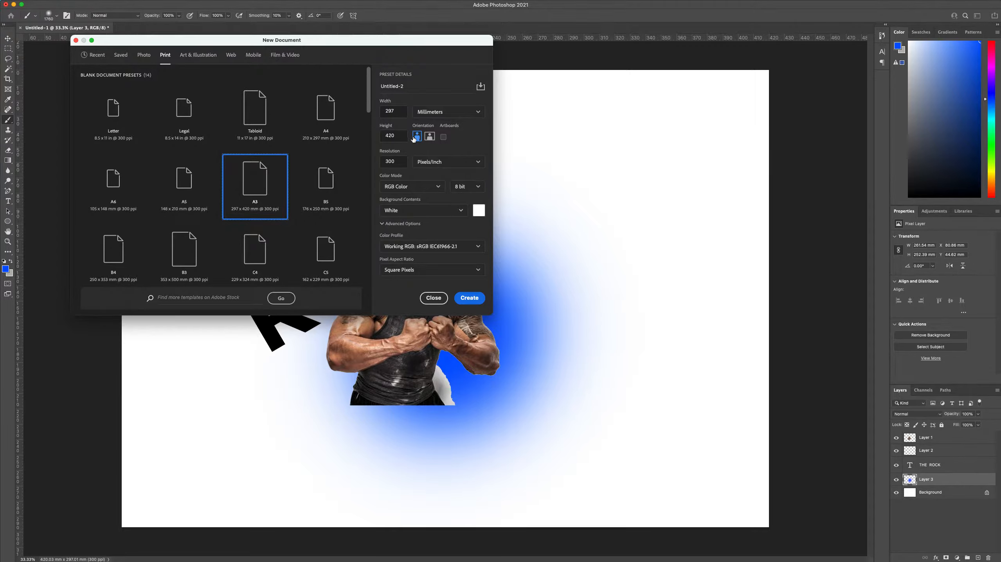
Create a new A3 document in landscape orientation, 420 x 297 mm at 300 pixels/inch
click(428, 138)
click(471, 299)
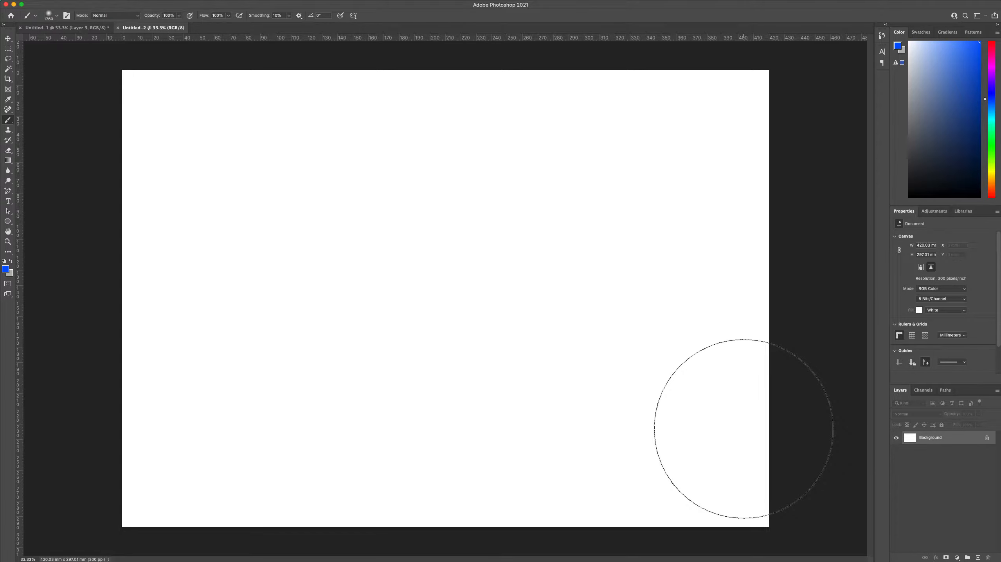
Switch to the browser and copy the image of the shouting man in a black tank top from the "the rock" image results
key(super+Tab)
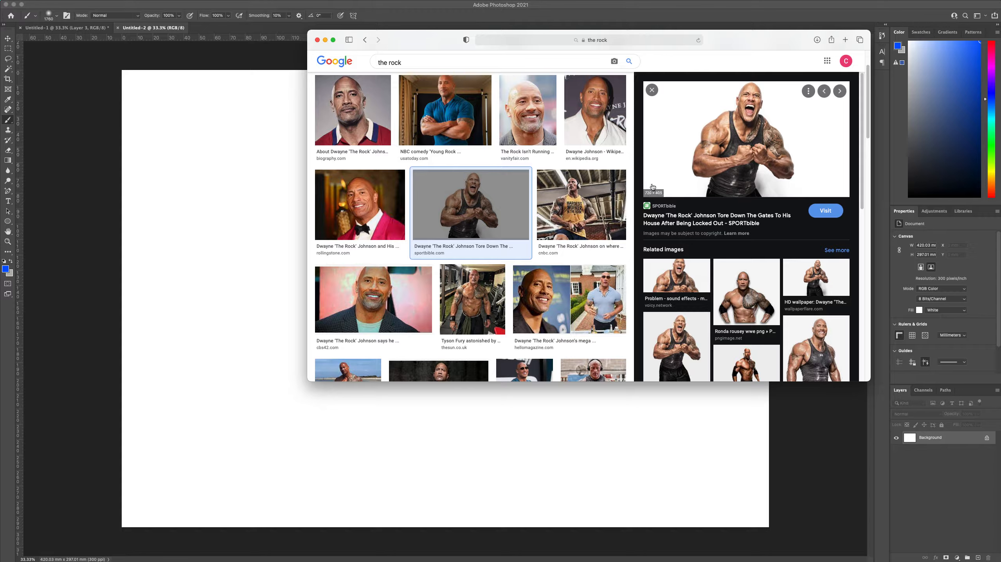
click(404, 236)
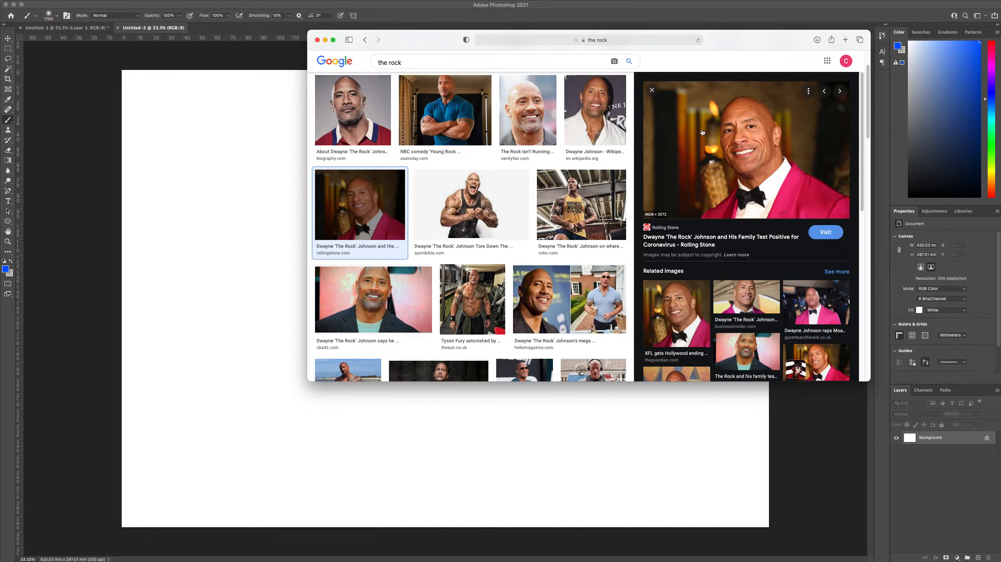
click(471, 209)
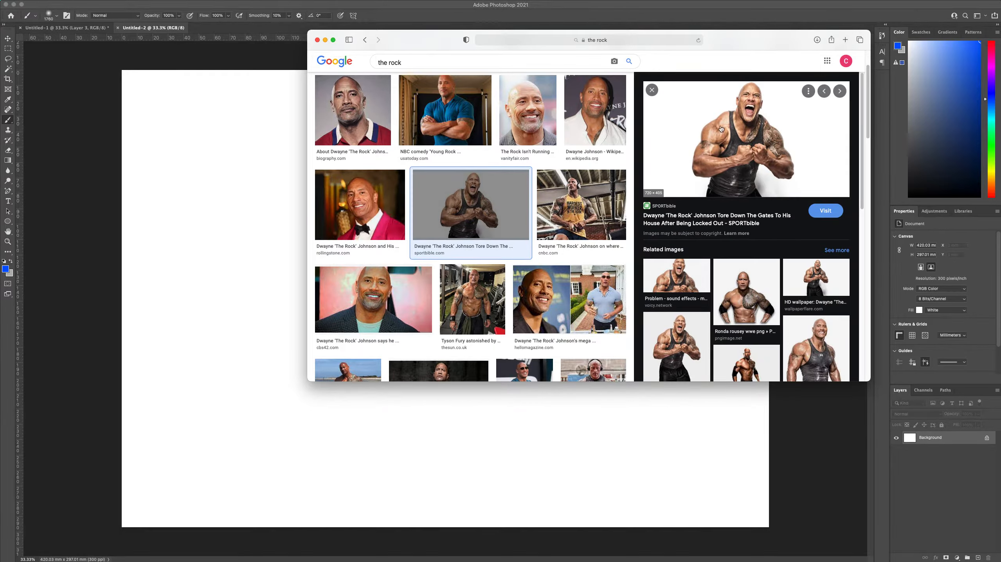
click(382, 109)
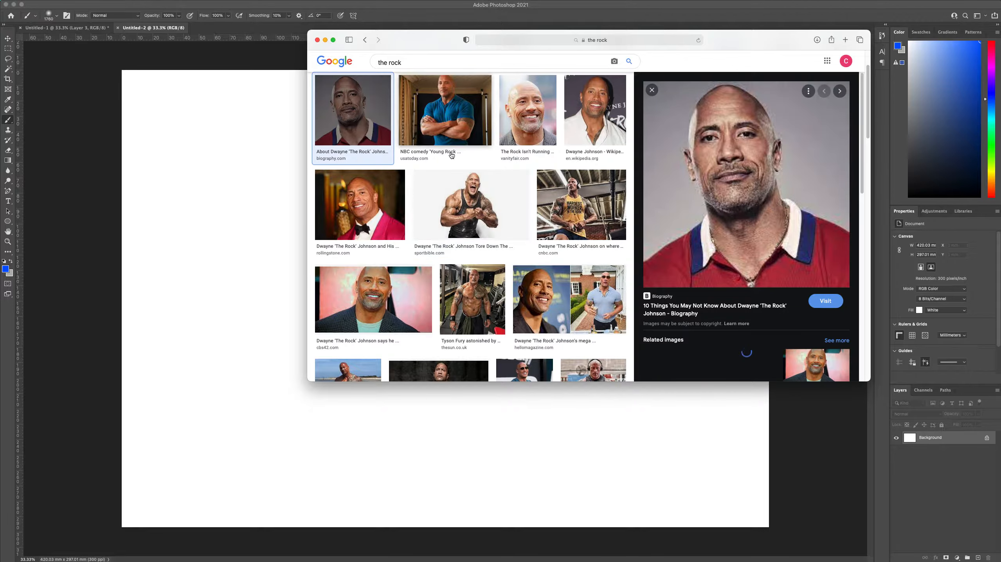
click(473, 206)
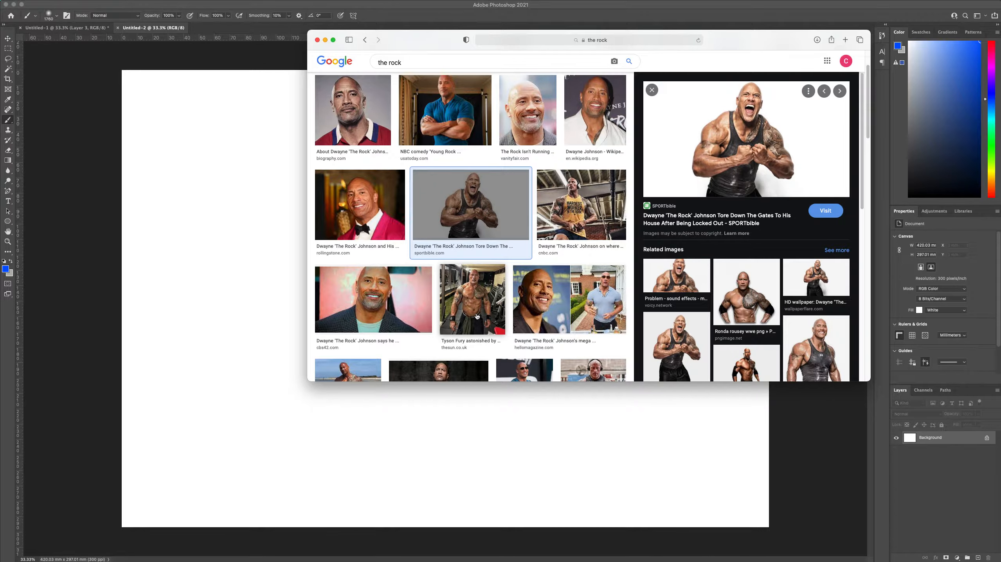
right_click(720, 160)
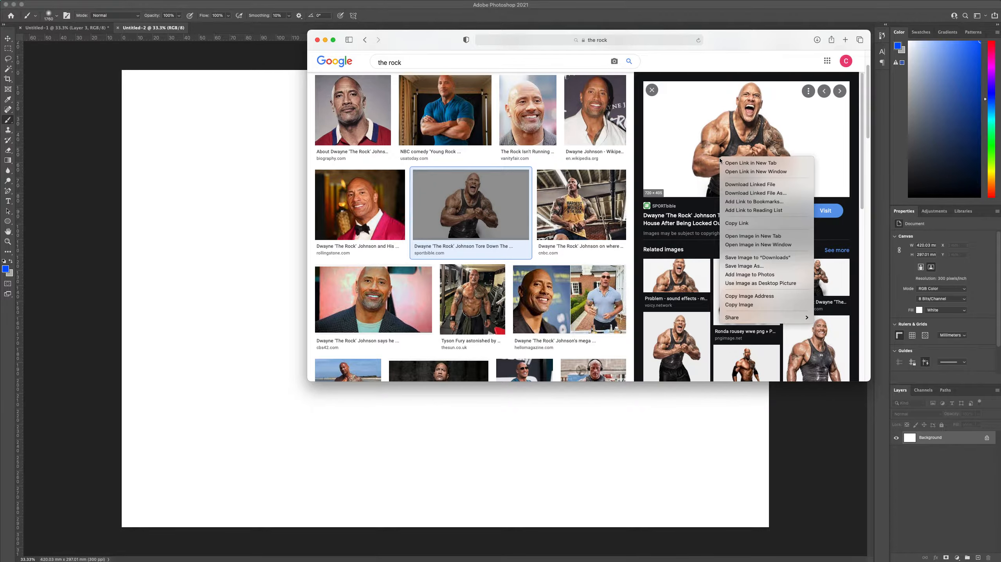
mouse_move(760, 315)
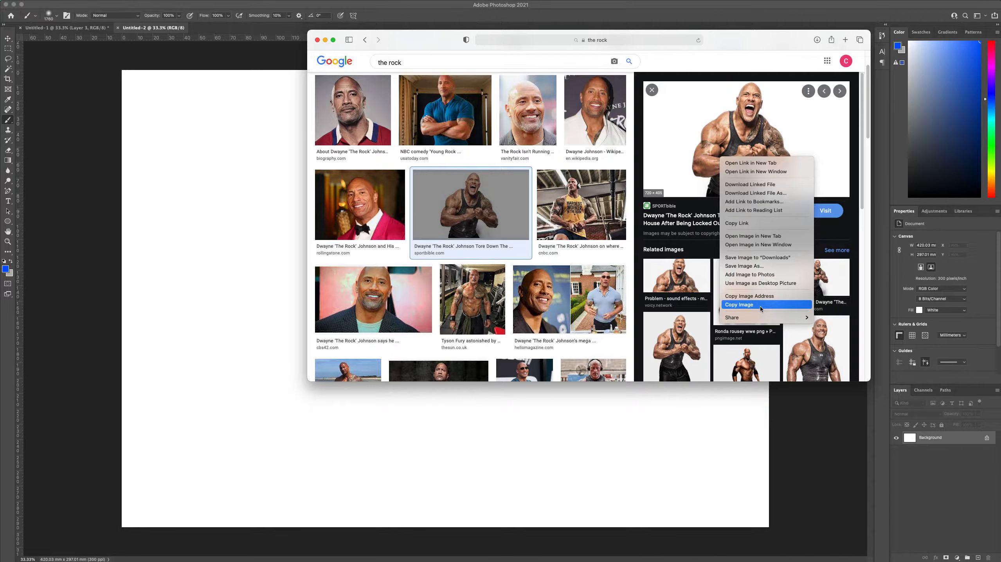
click(760, 308)
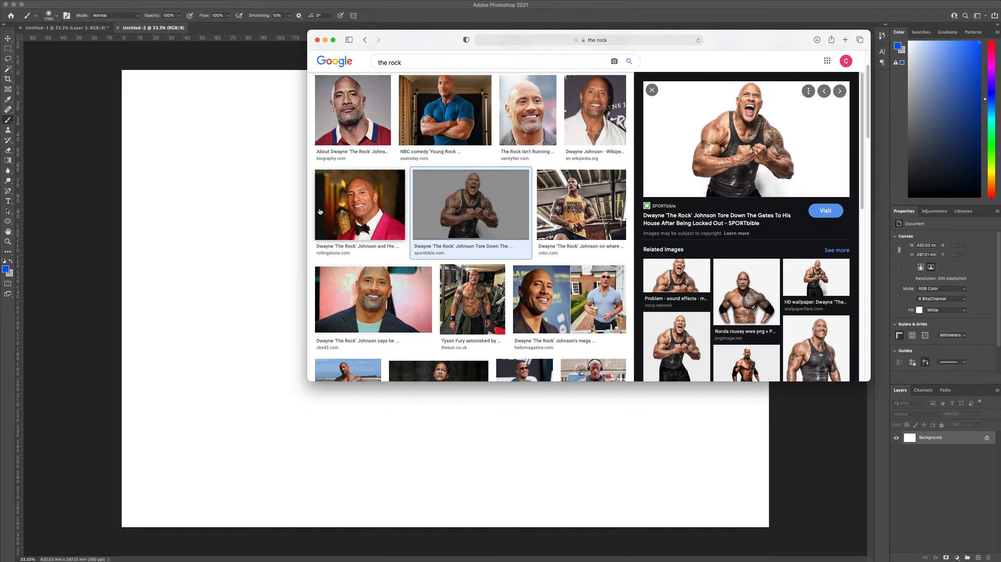
Switch back to Photoshop and paste the copied image into the Untitled-2 document
click(142, 33)
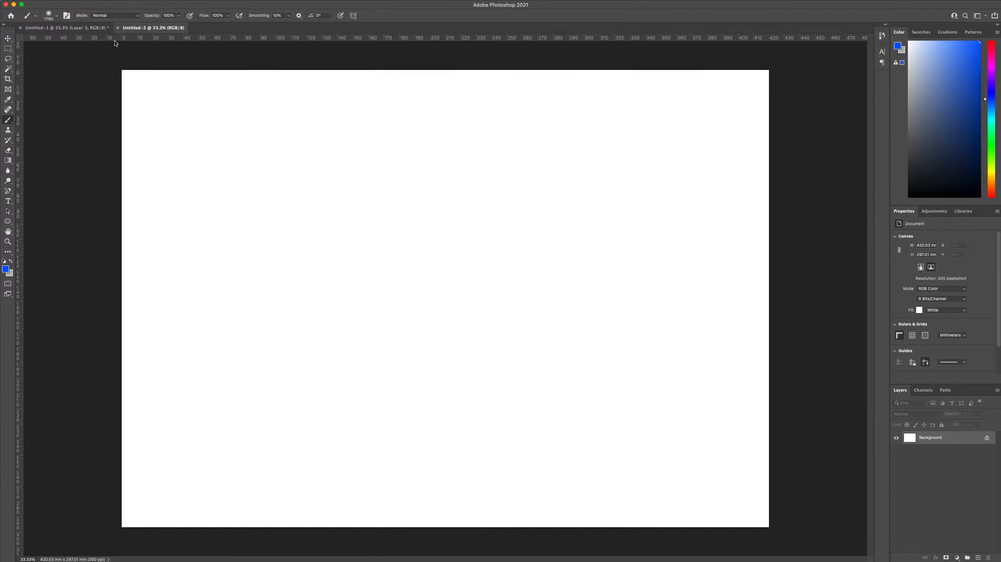
click(78, 4)
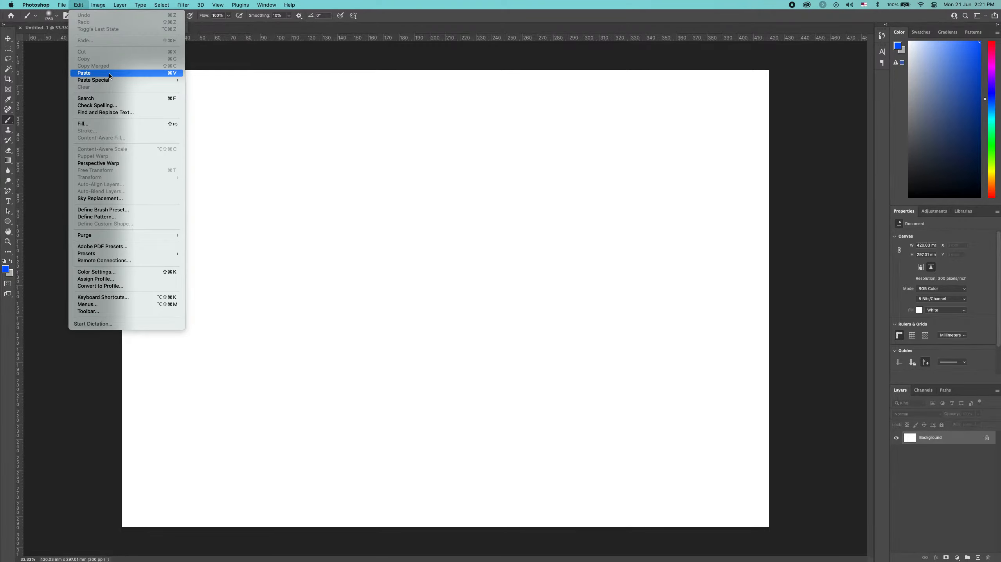
click(78, 5)
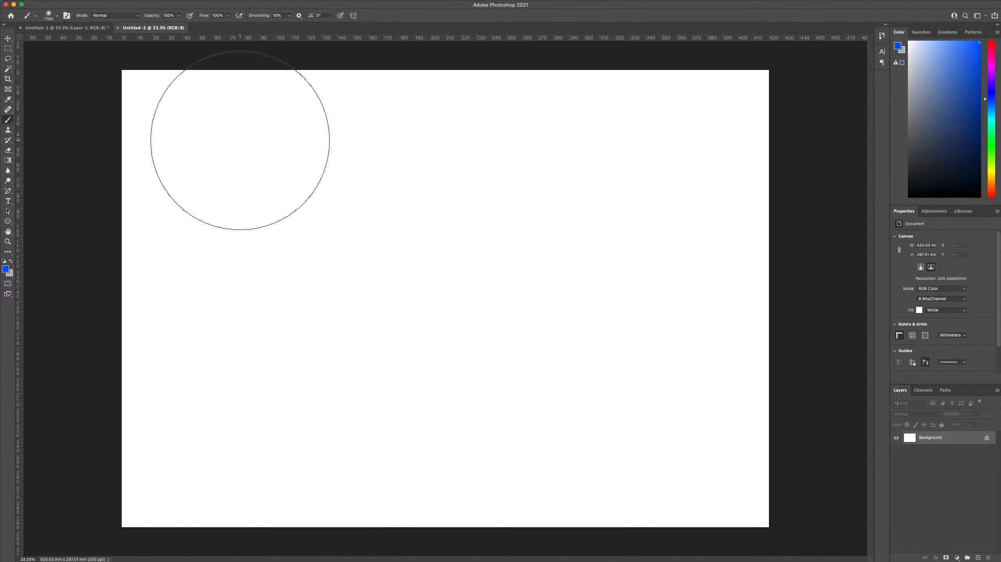
key(super+v)
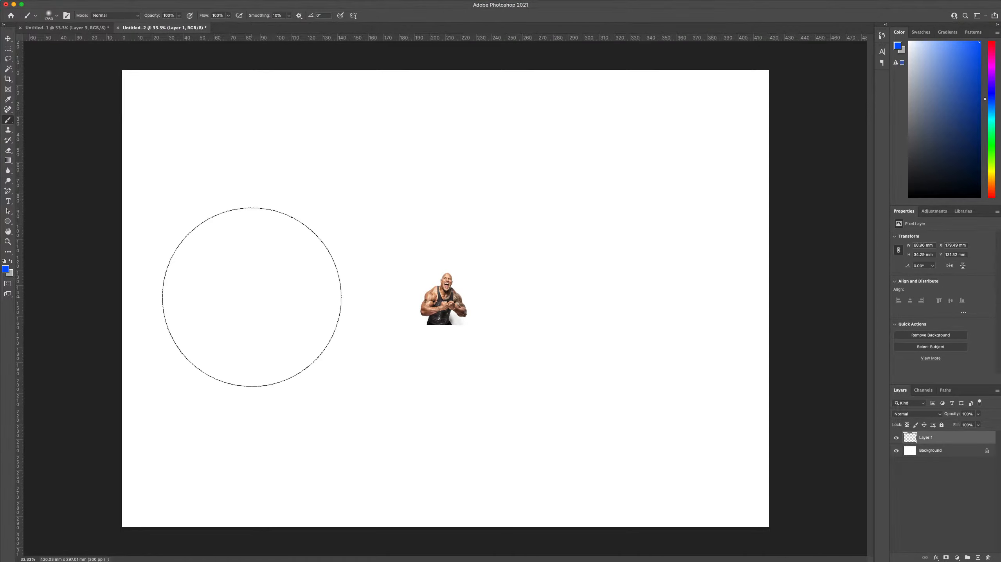
Activate the Move tool, hide the Background layer, and toggle Layer 1's visibility off and back on
key(v)
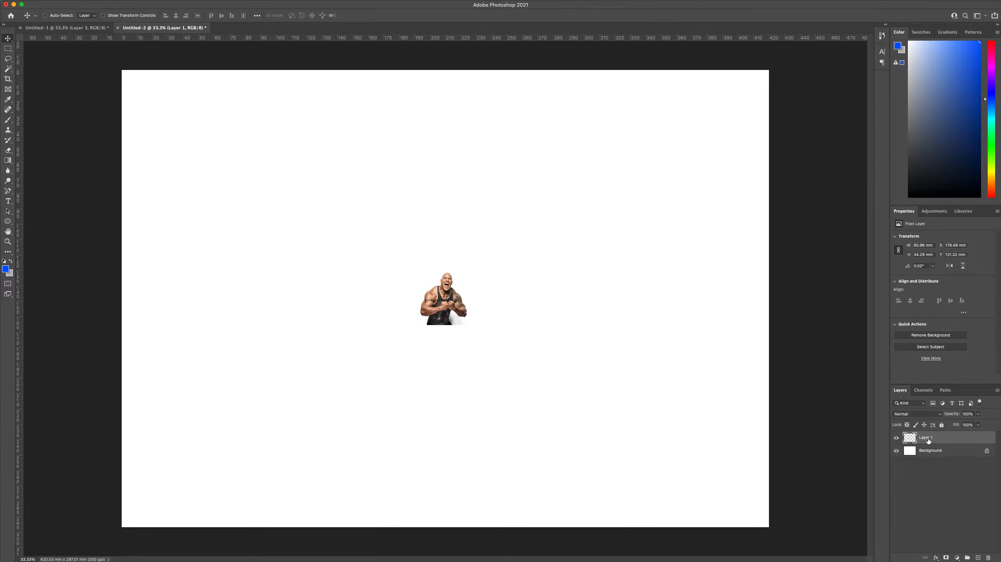
click(896, 452)
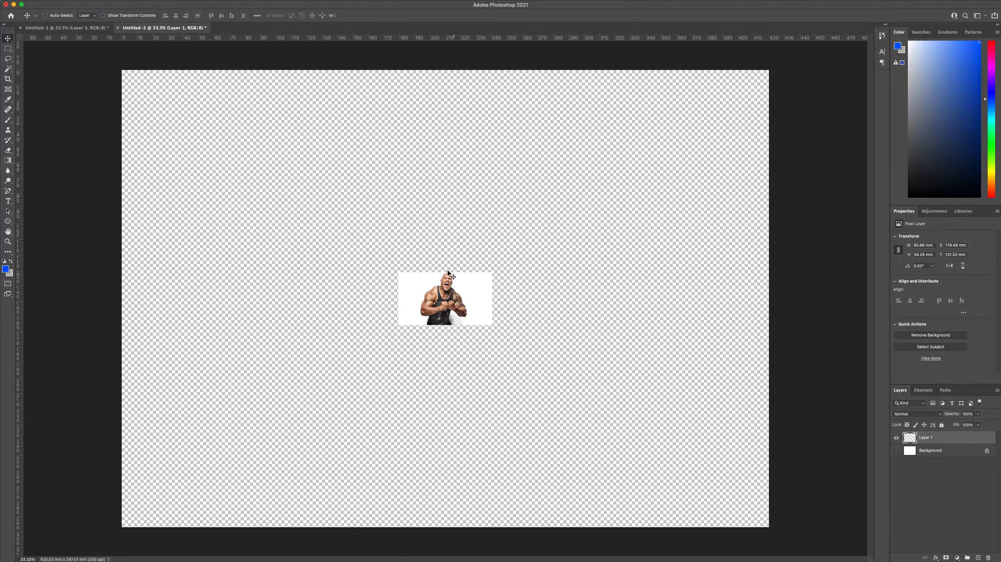
click(896, 439)
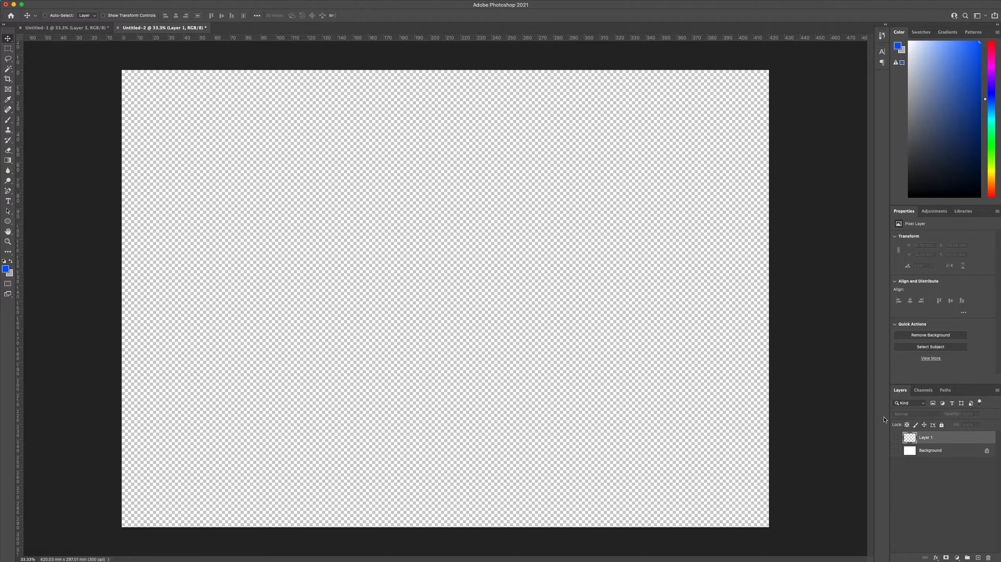
click(897, 440)
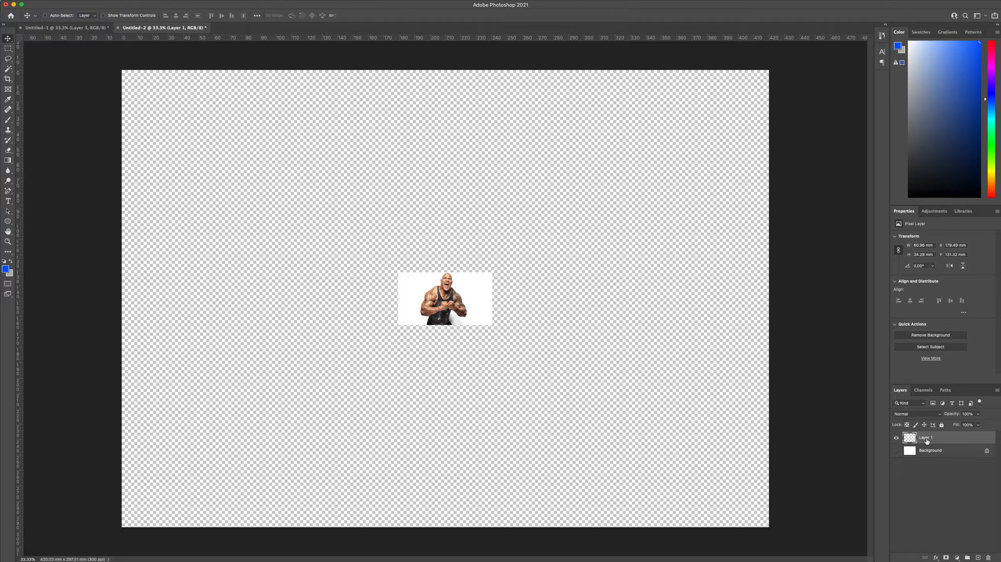
Rename Layer 1 as "The ROCK Image" and keep it selected
double_click(925, 439)
text(The ROCK Image)
key(Return)
double_click(930, 438)
click(931, 440)
click(81, 5)
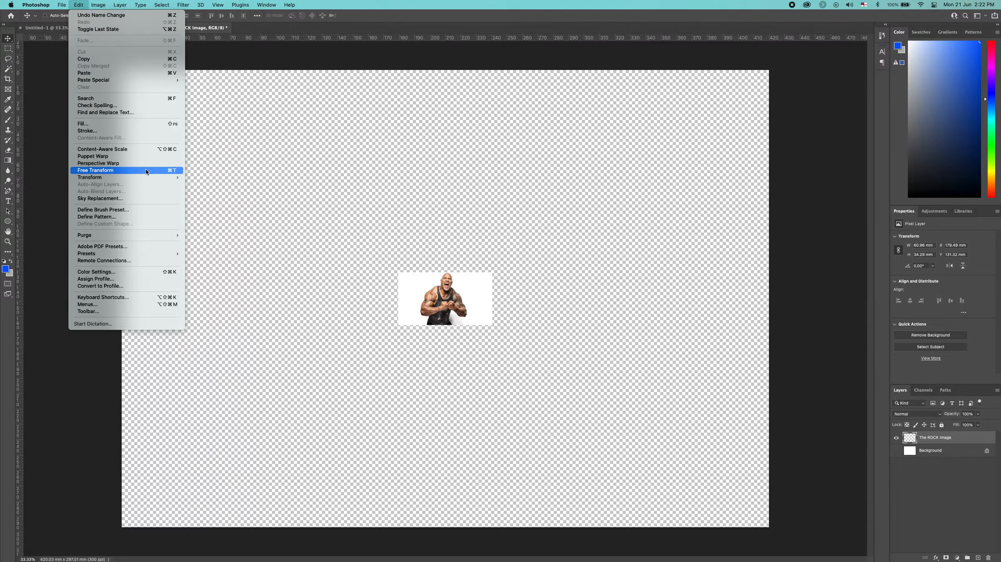
click(174, 170)
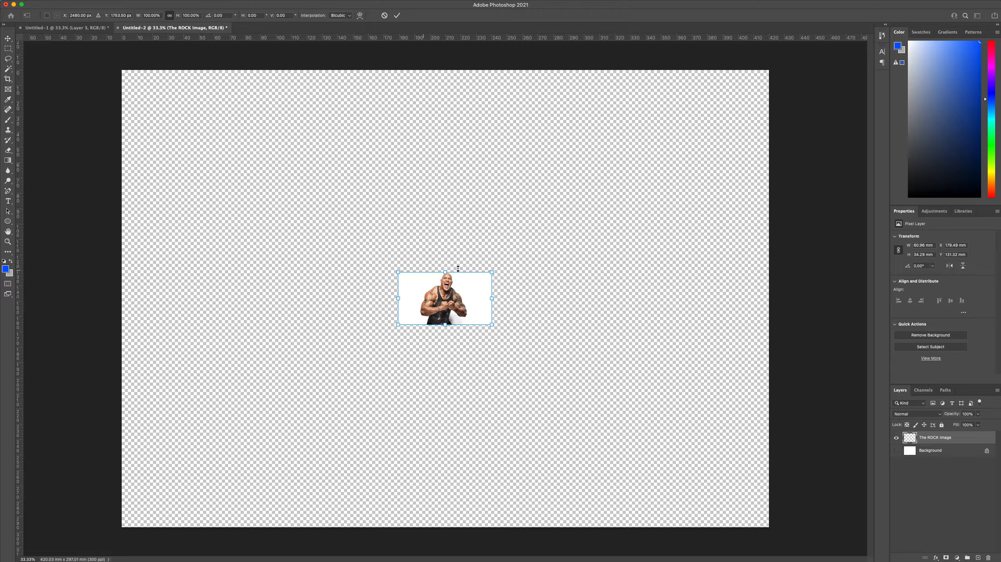
key(Return)
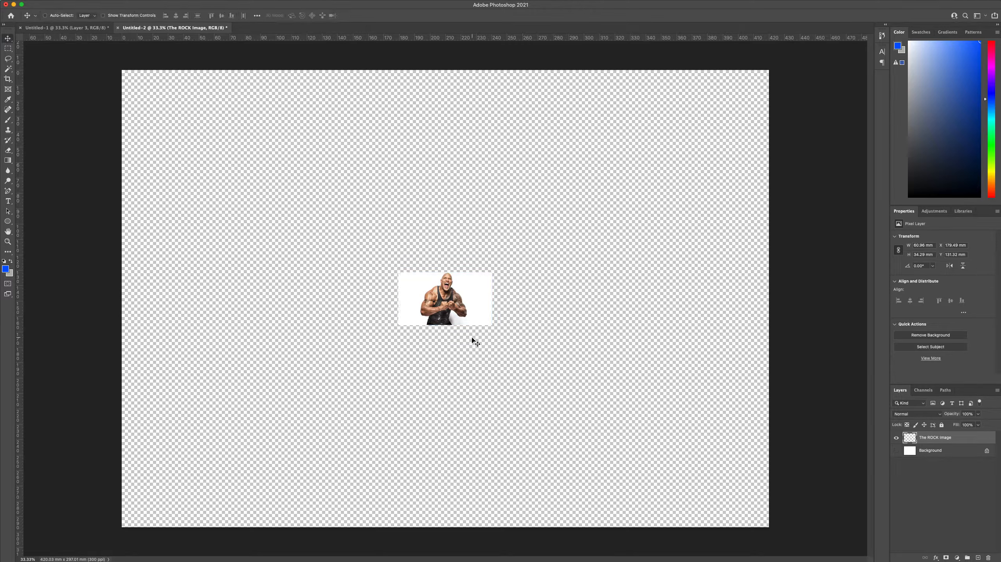
Scale The ROCK Image layer proportionally to about 379% with Free Transform and move it near the centre of the canvas
key(super+t)
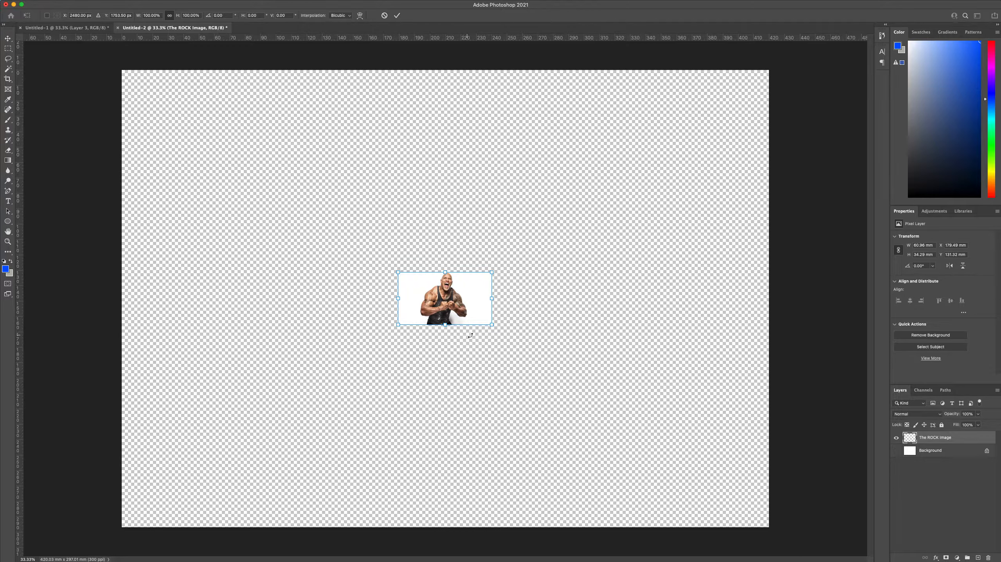
drag(491, 323, 726, 503)
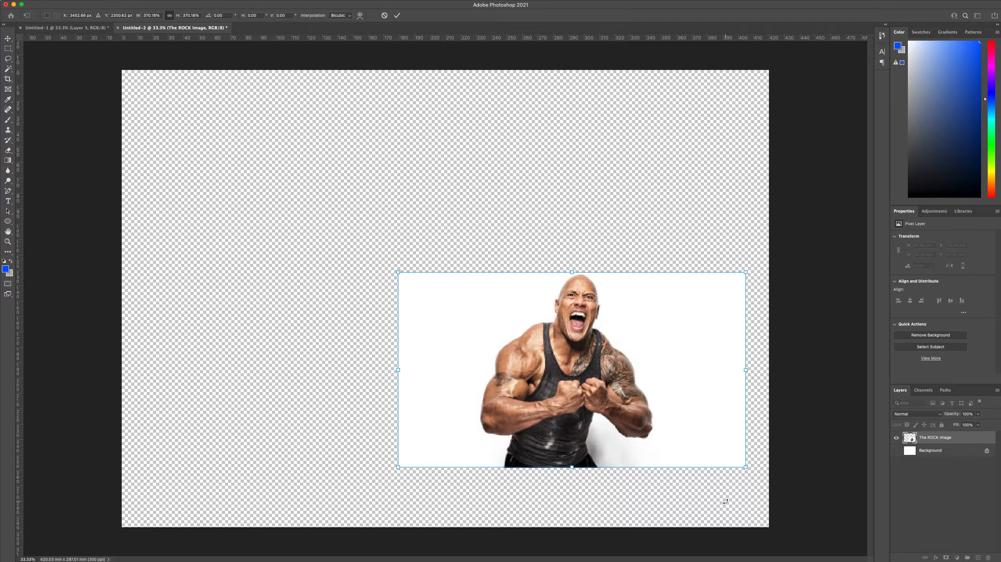
key(super+z)
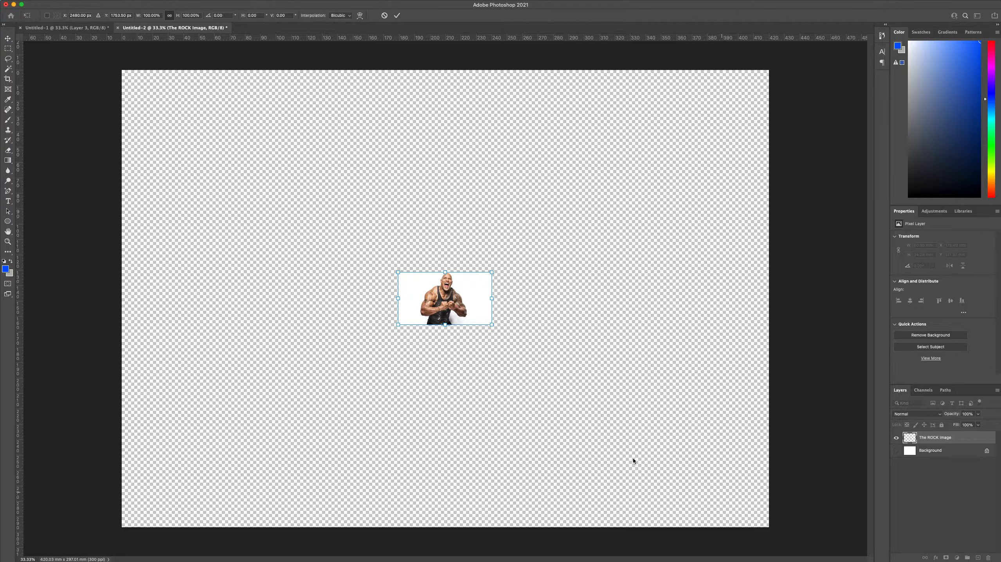
drag(491, 325, 724, 487)
drag(728, 275, 692, 295)
drag(691, 462, 741, 516)
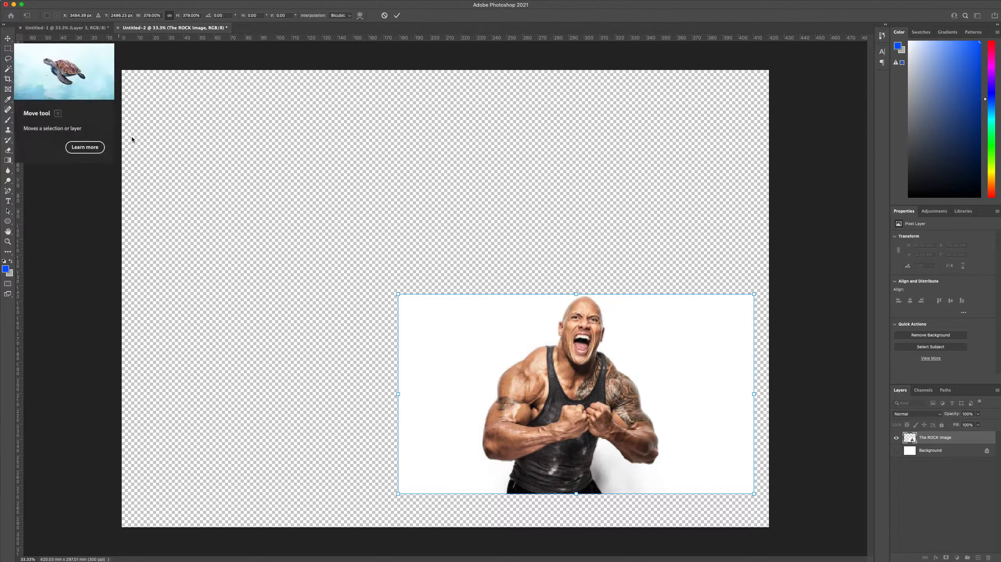
key(Return)
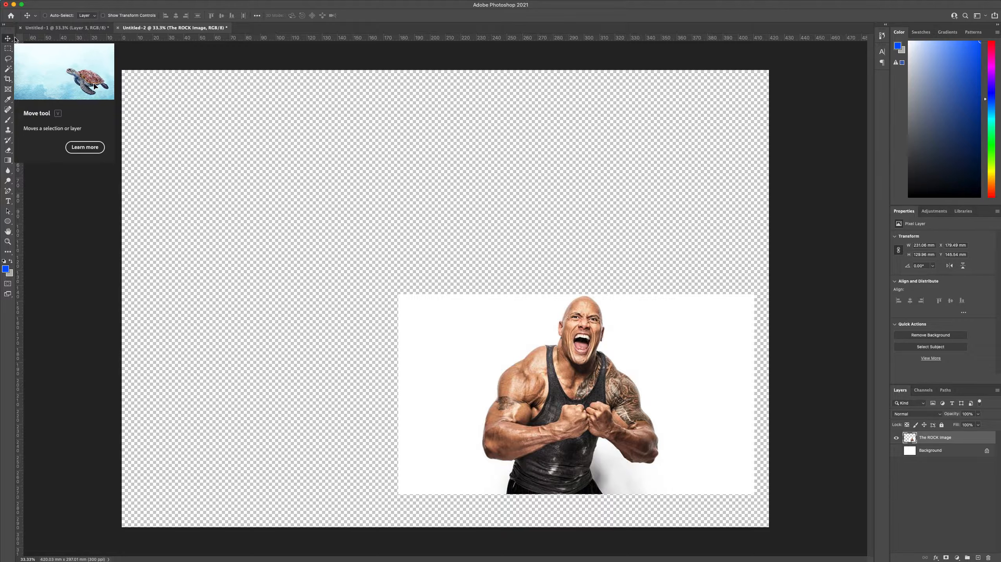
drag(610, 405, 481, 315)
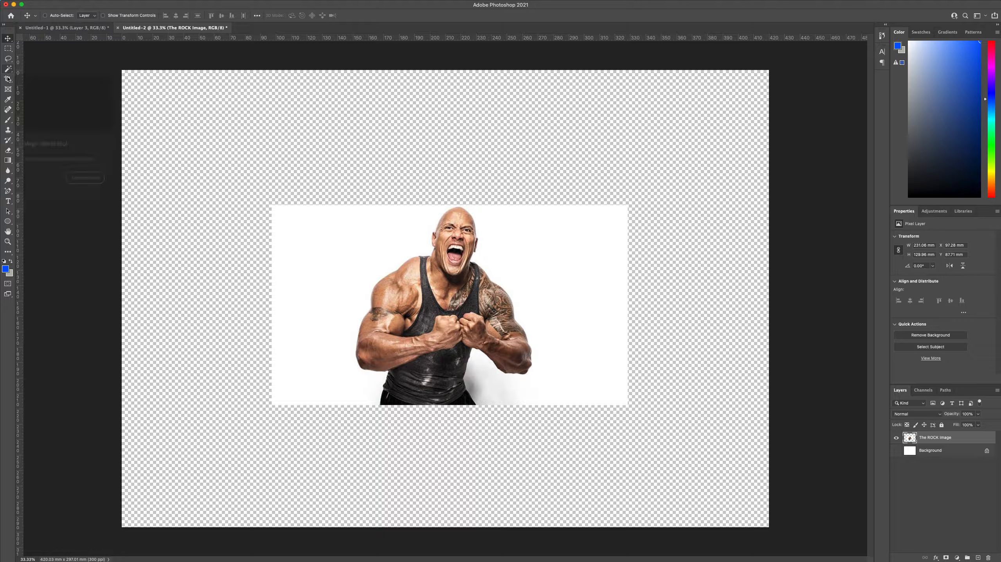
Try adding 150 pt Verdana Bold placeholder text above the image, first as a text box and again as point text, undoing each
click(7, 203)
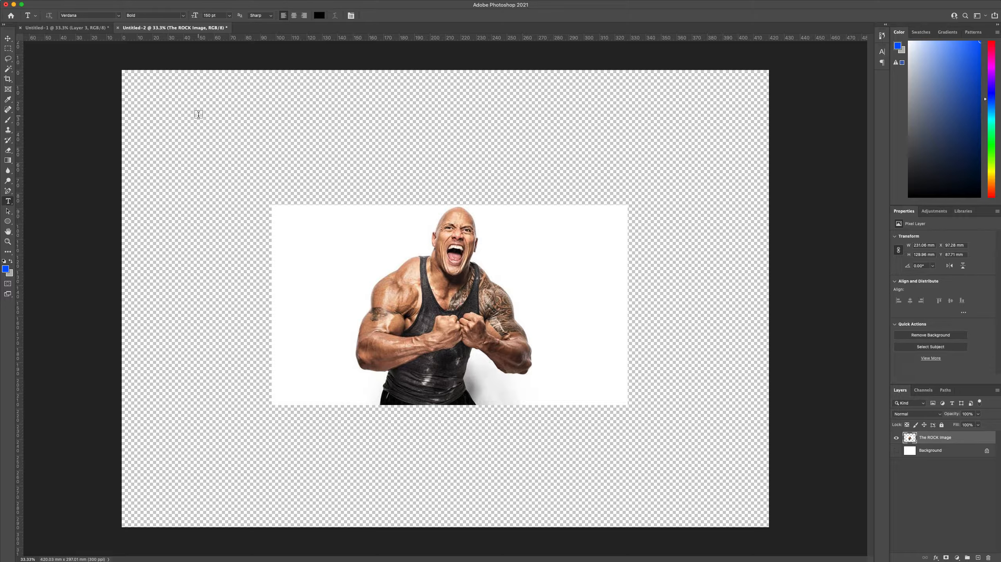
drag(185, 106, 364, 194)
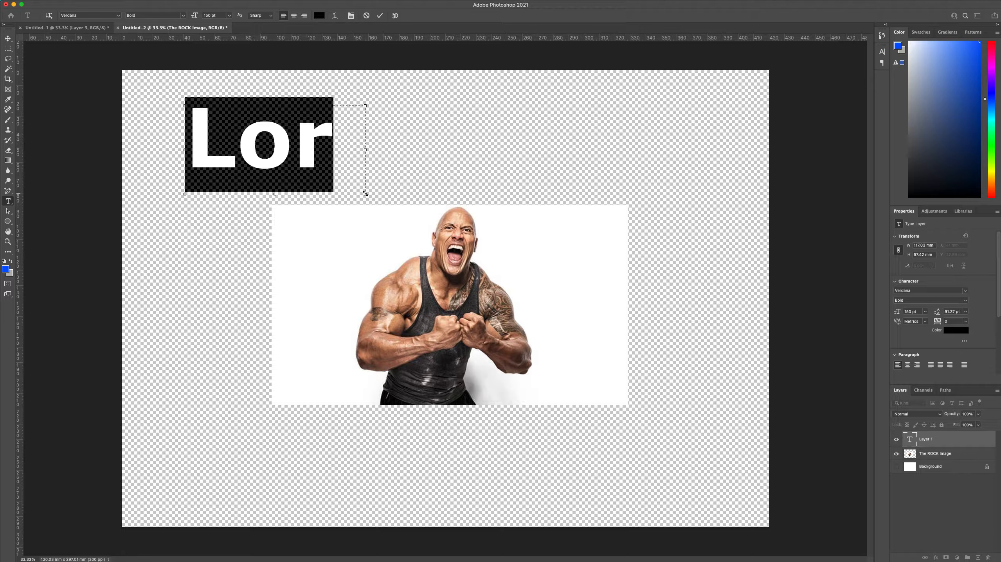
key(super+Return)
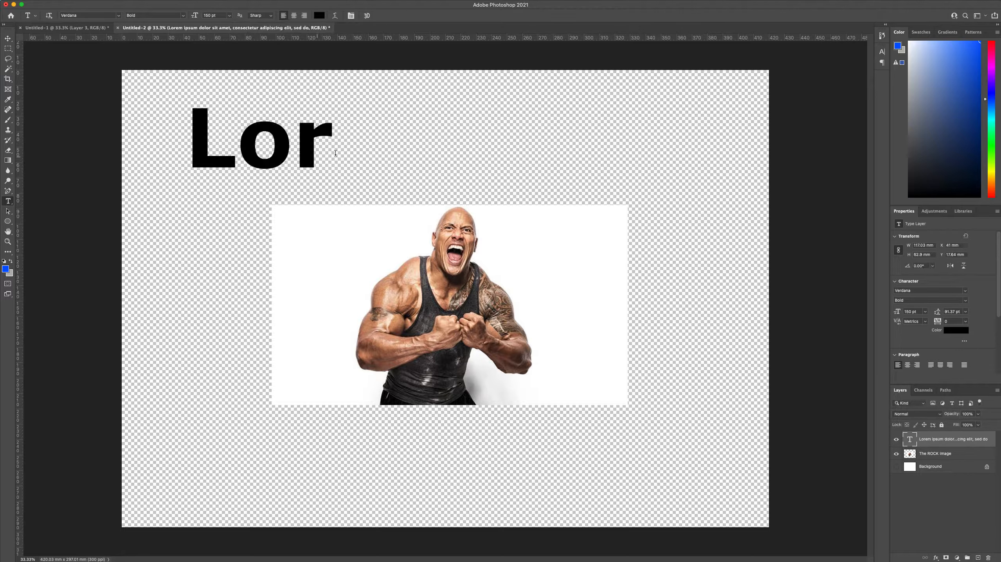
key(super+z)
click(237, 127)
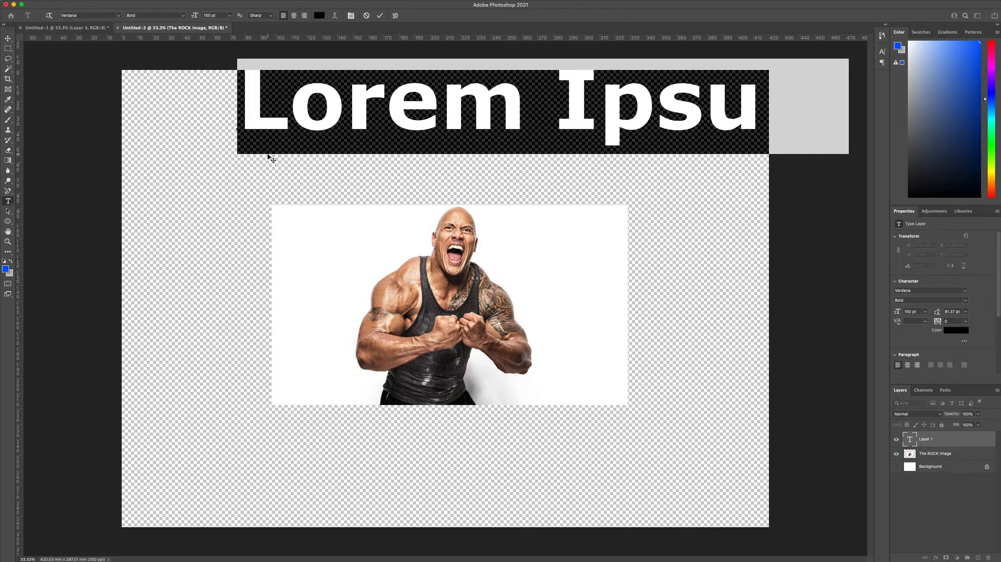
click(191, 131)
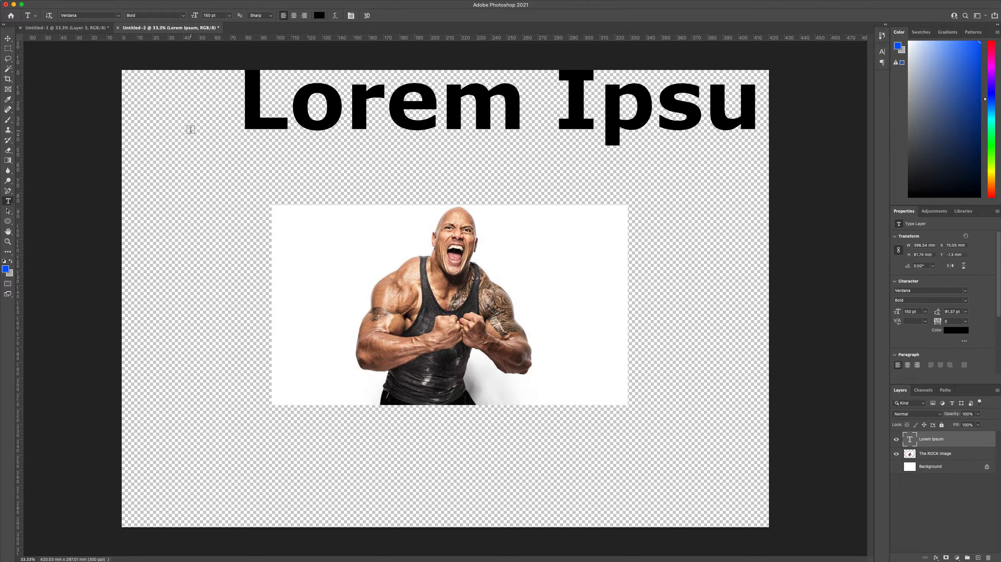
key(super+z)
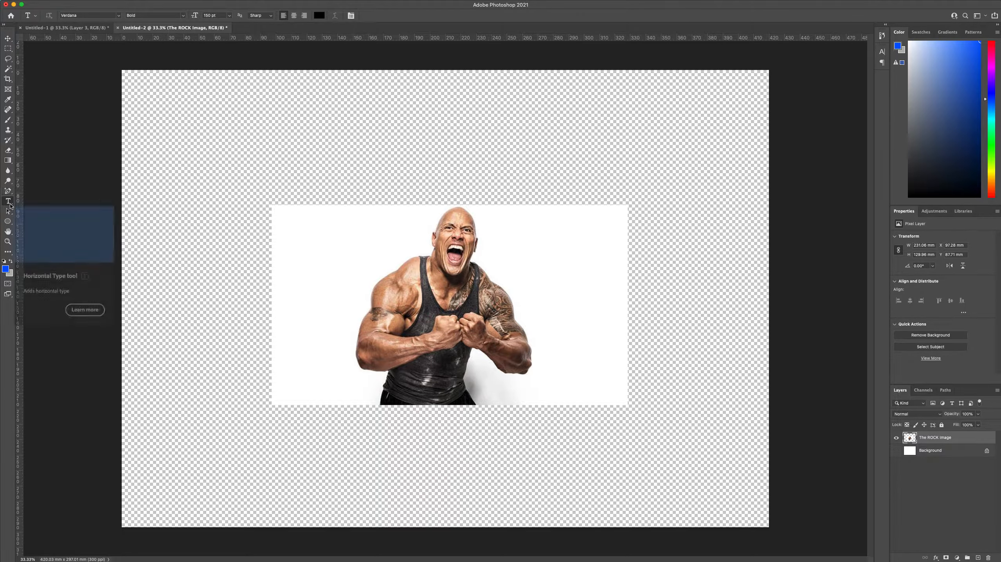
Set the text size to 14 pt and create a text box about 68 × 54 mm above the photo reading "The ROCK" on two lines
click(229, 16)
click(217, 79)
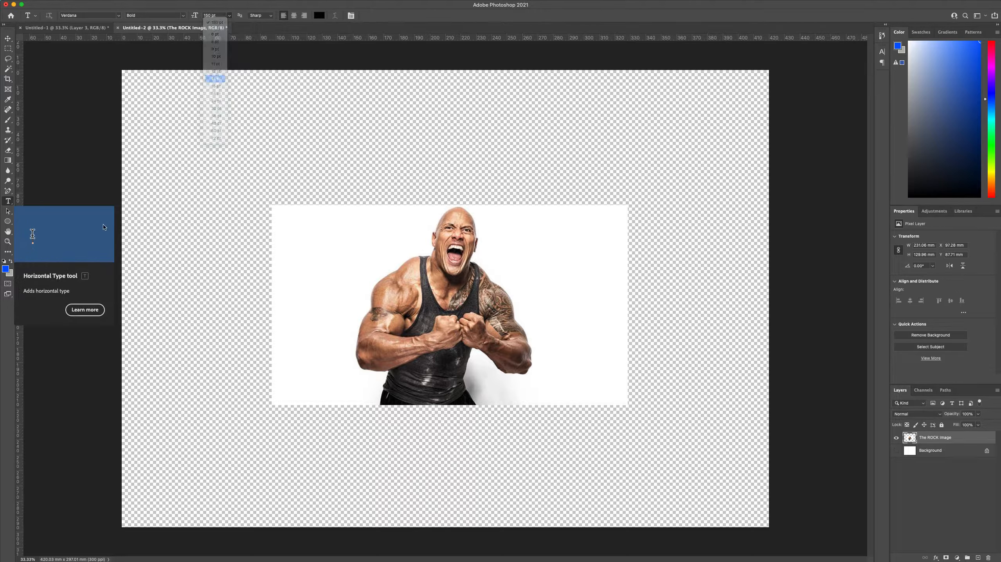
drag(165, 96, 353, 194)
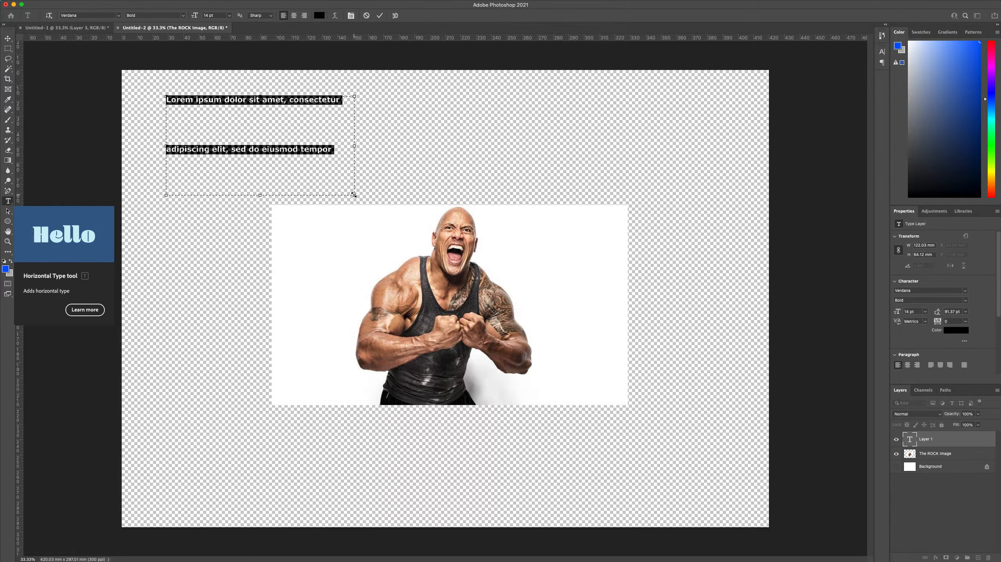
key(BackSpace)
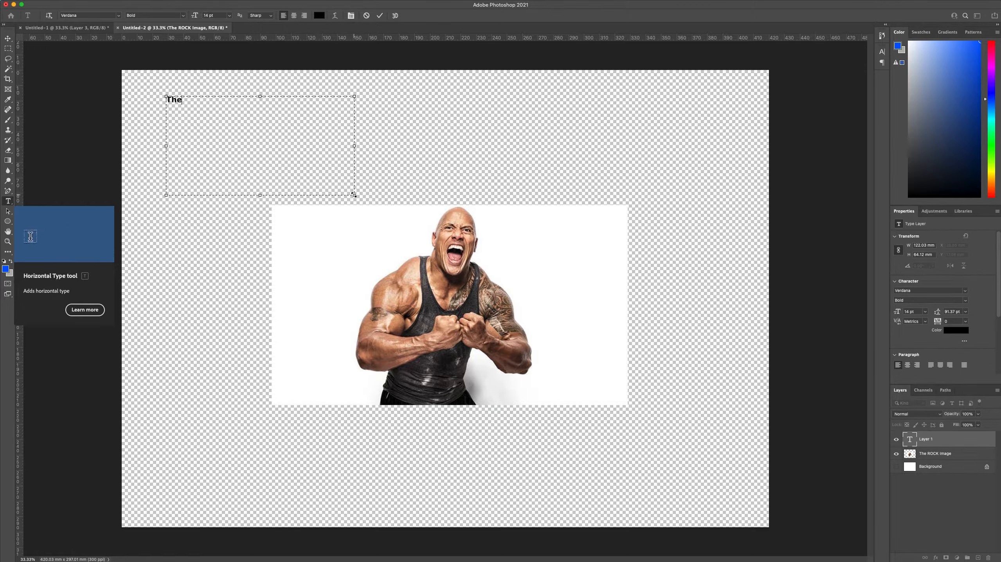
text(ROCK)
drag(354, 195, 271, 180)
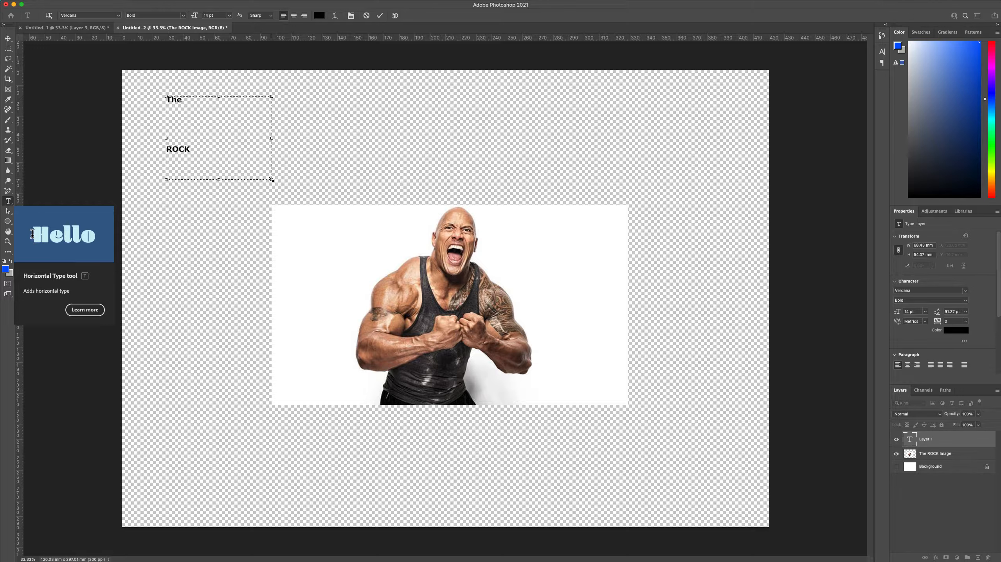
Commit the text and move it down and slightly right, beside the photo's upper-left corner
click(197, 100)
key(super+Return)
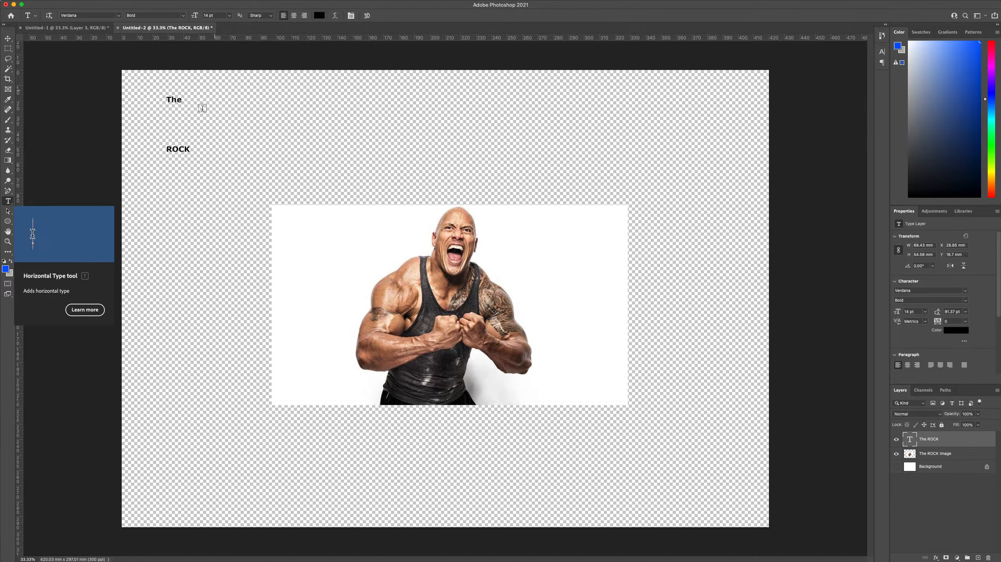
click(7, 38)
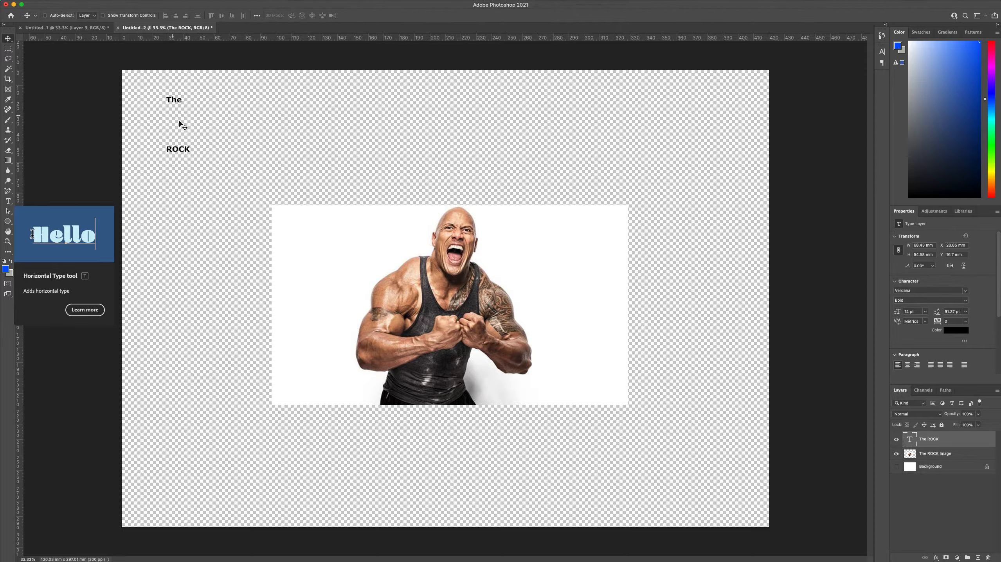
drag(183, 134, 204, 187)
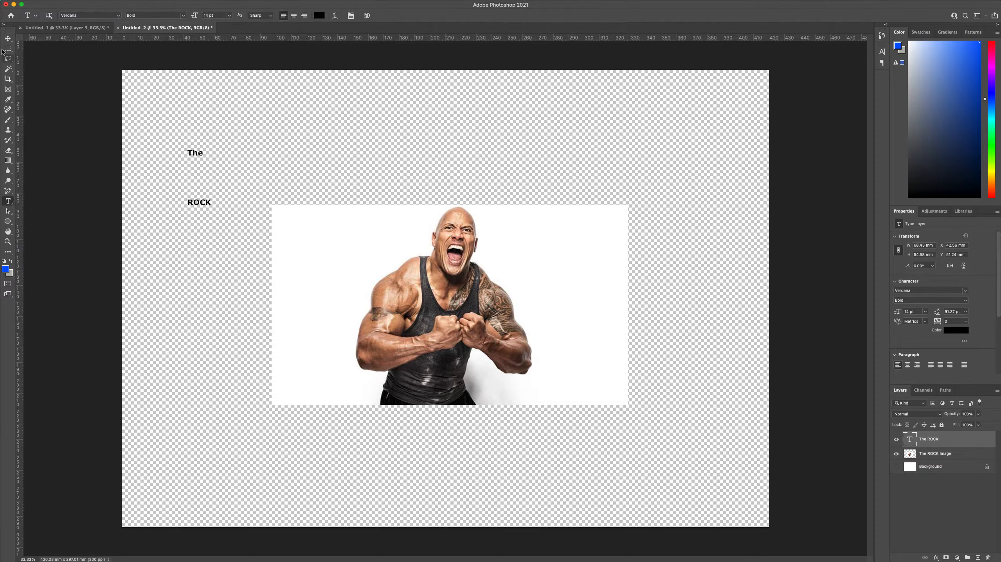
Set all the "The ROCK" text to 150 pt, enlarge its text box to about 208 × 111 mm, and commit the edit
key(t)
click(207, 203)
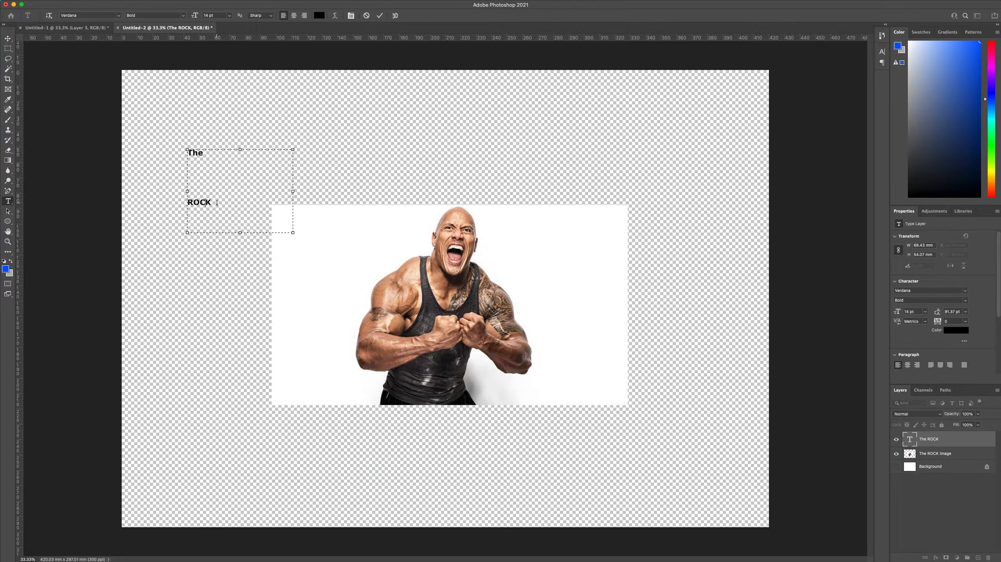
key(super+a)
click(220, 15)
text(150)
key(Return)
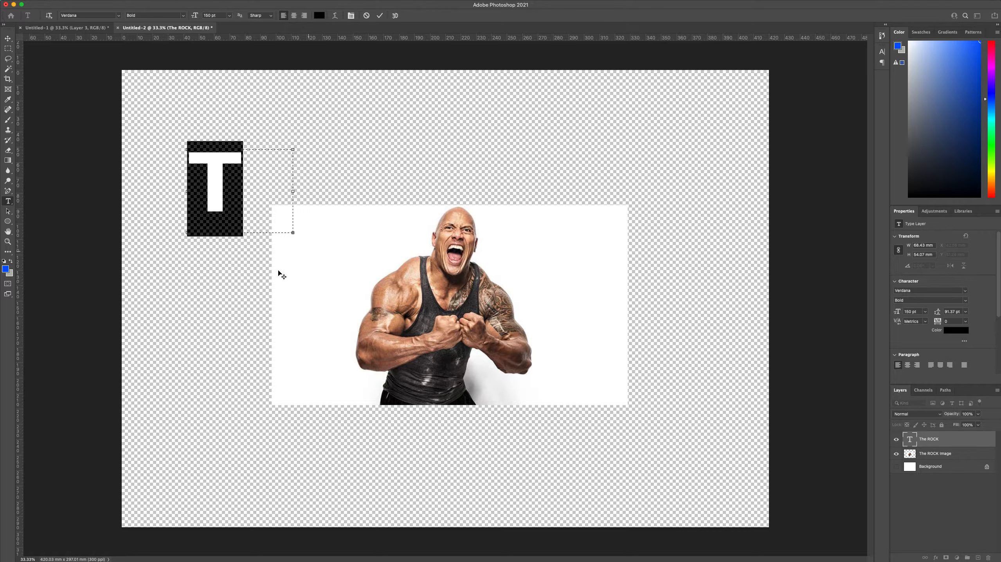
drag(293, 234, 508, 321)
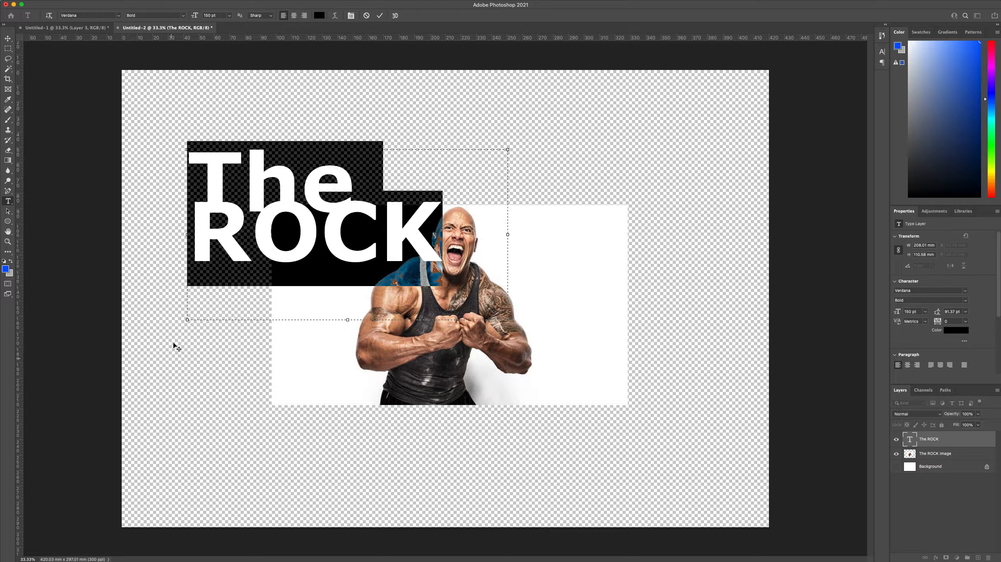
click(85, 188)
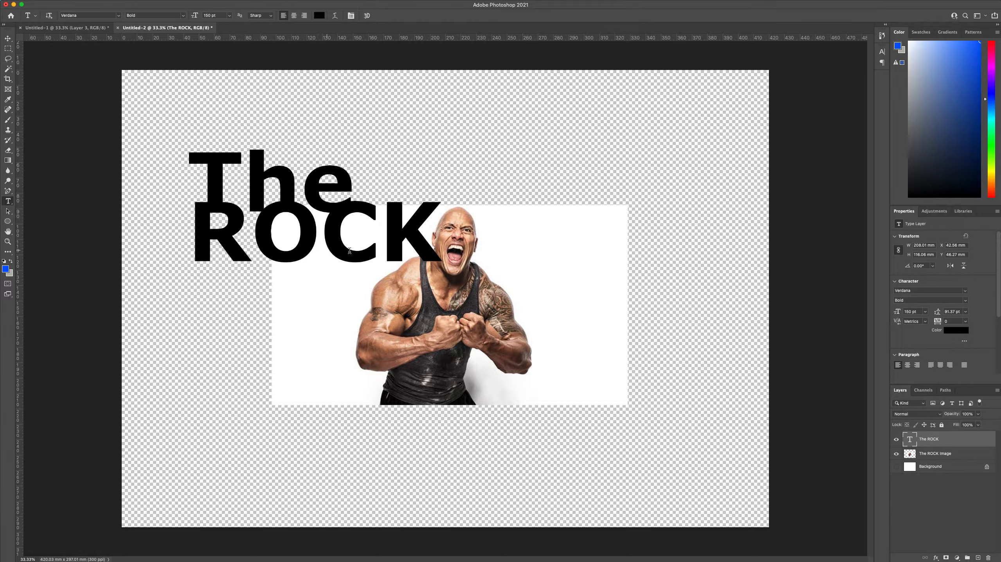
Check the finished example in Untitled-1, and in Untitled-2 place The ROCK text layer below The ROCK Image layer
click(64, 32)
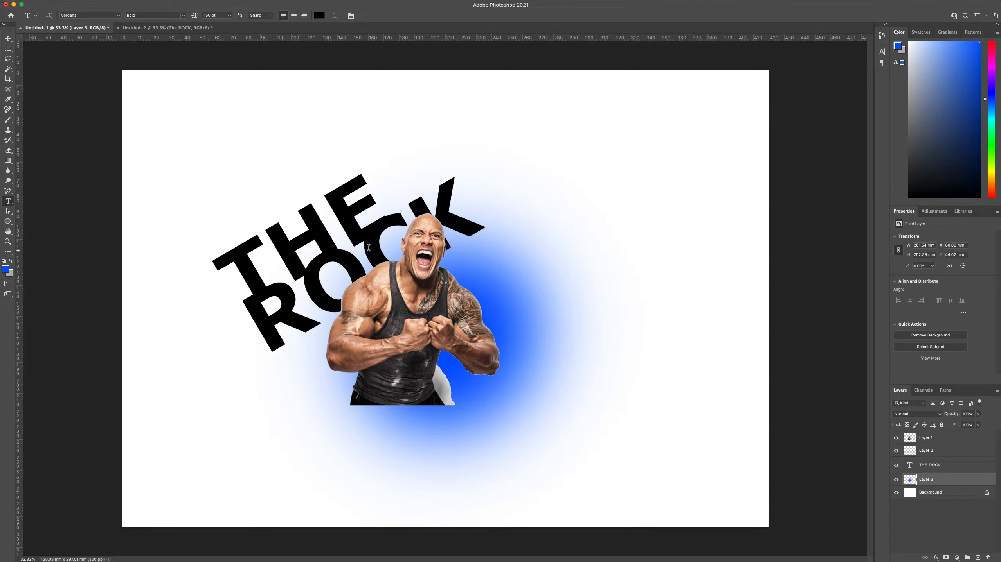
click(184, 28)
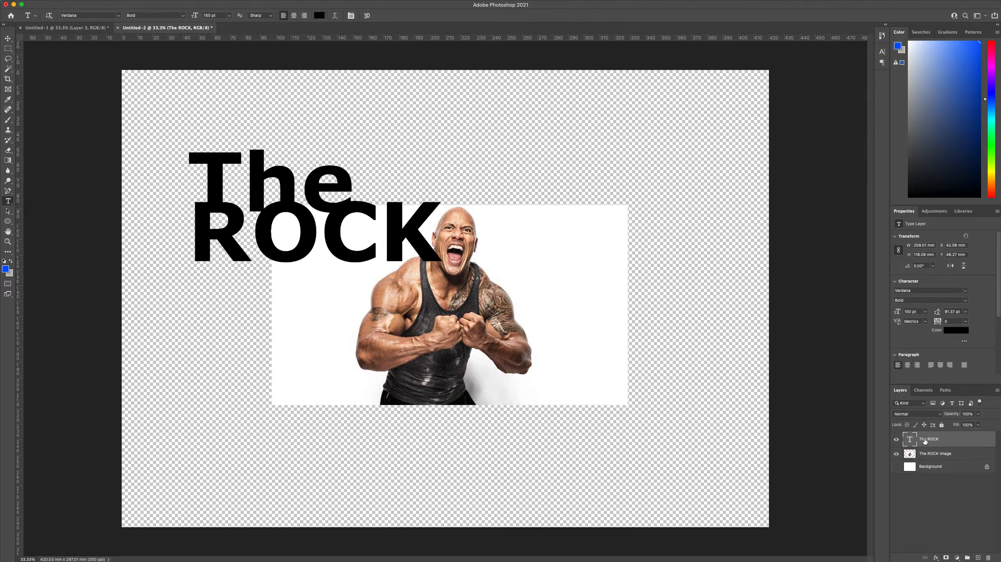
drag(924, 442, 926, 458)
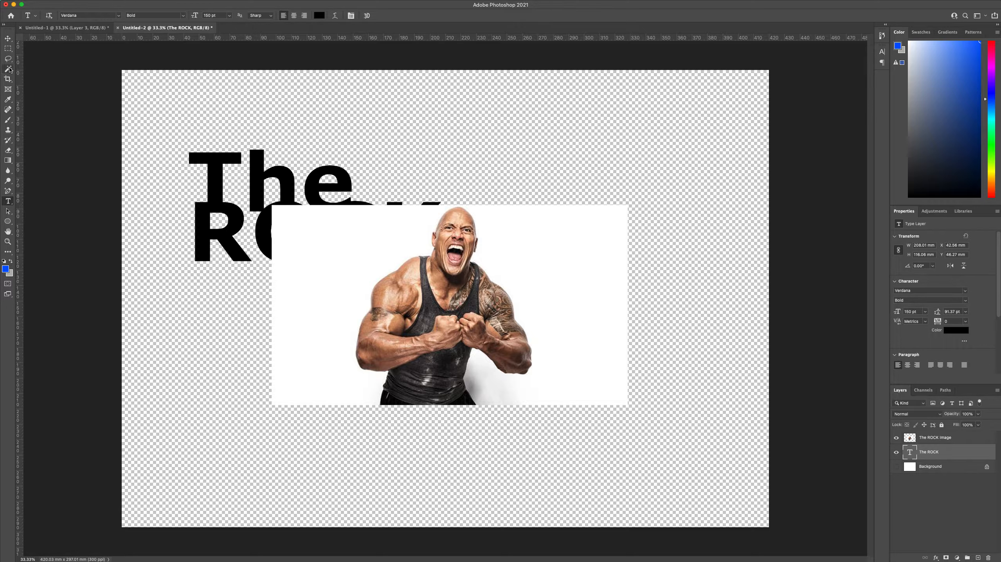
Try a Magic Wand selection with the text layer active, then make The ROCK Image the active layer and deselect
drag(10, 69, 28, 68)
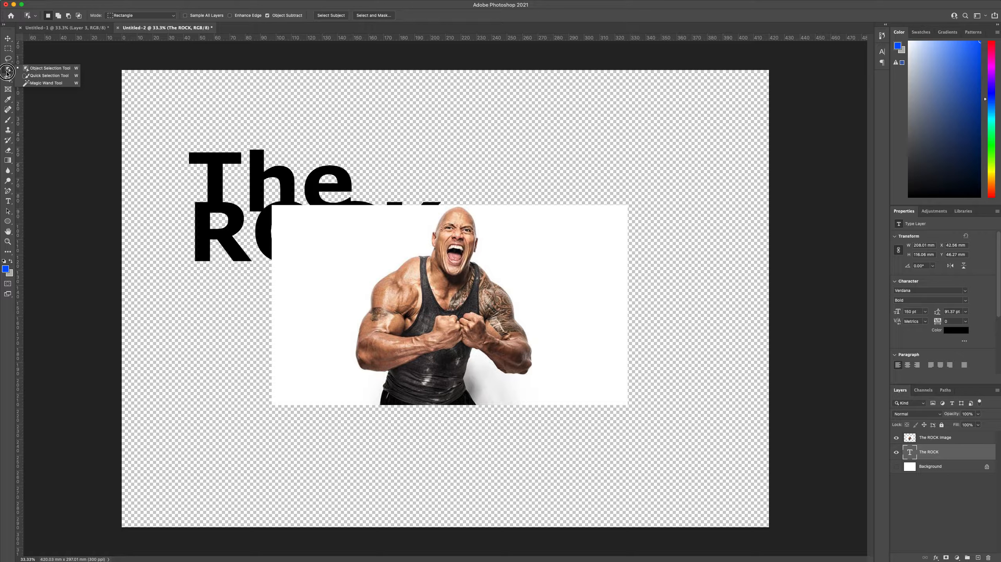
click(45, 84)
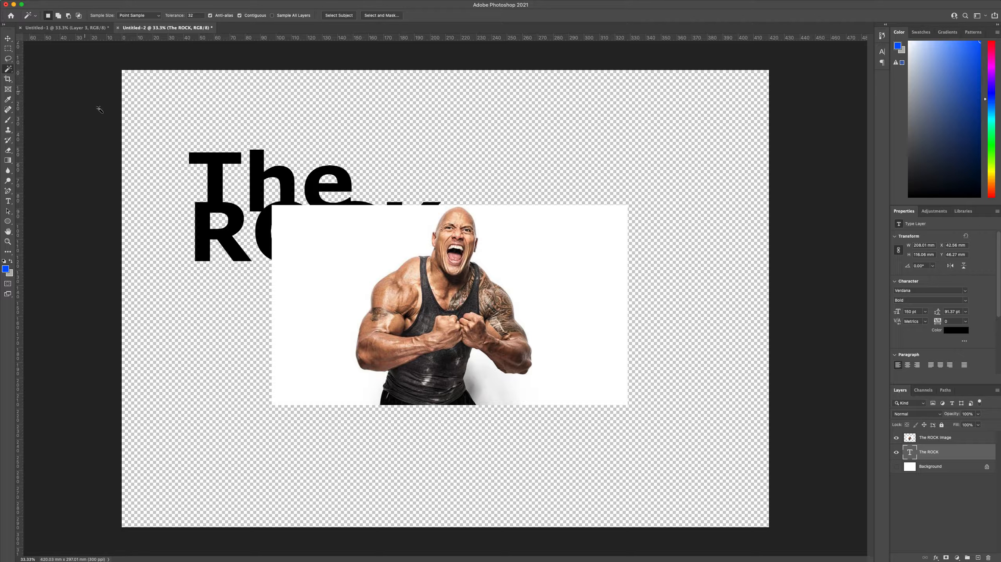
click(332, 225)
click(940, 440)
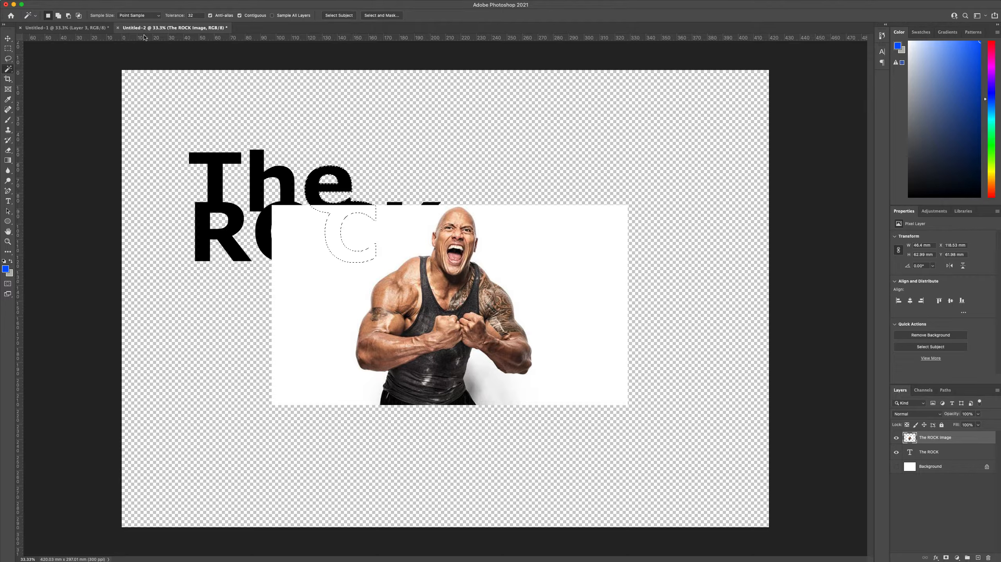
click(157, 4)
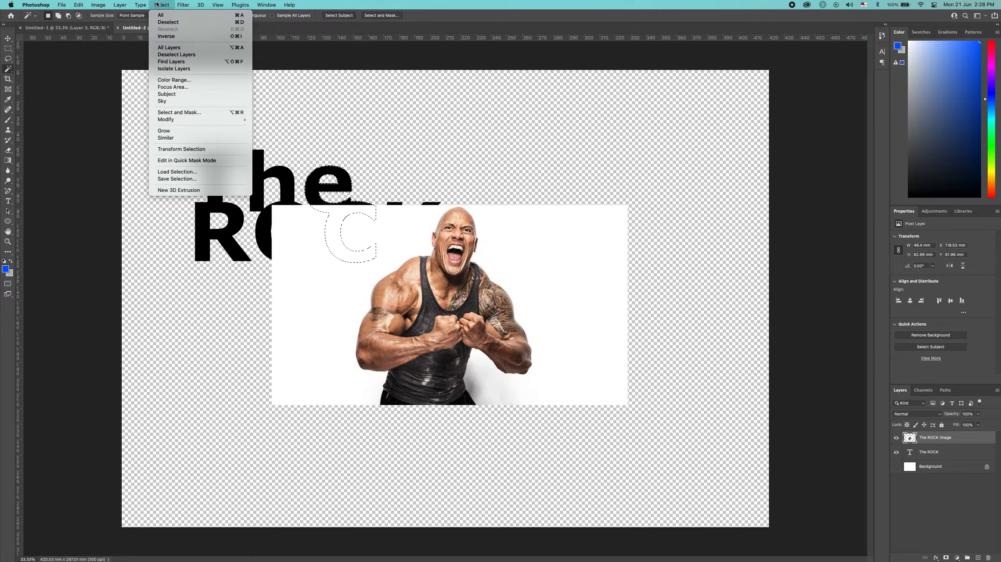
click(167, 22)
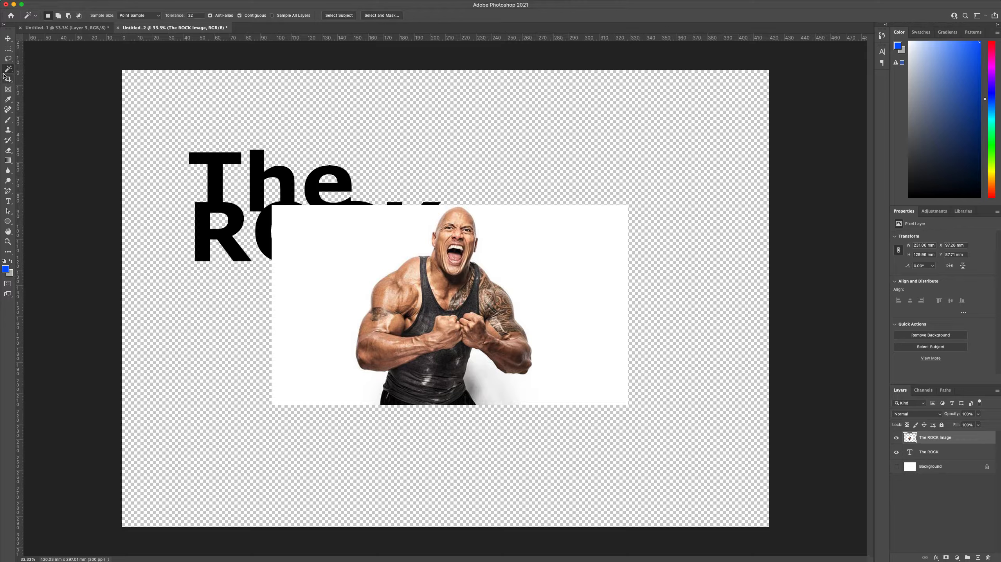
Select the photo's white backdrop with the Magic Wand, delete it, and deselect
click(341, 264)
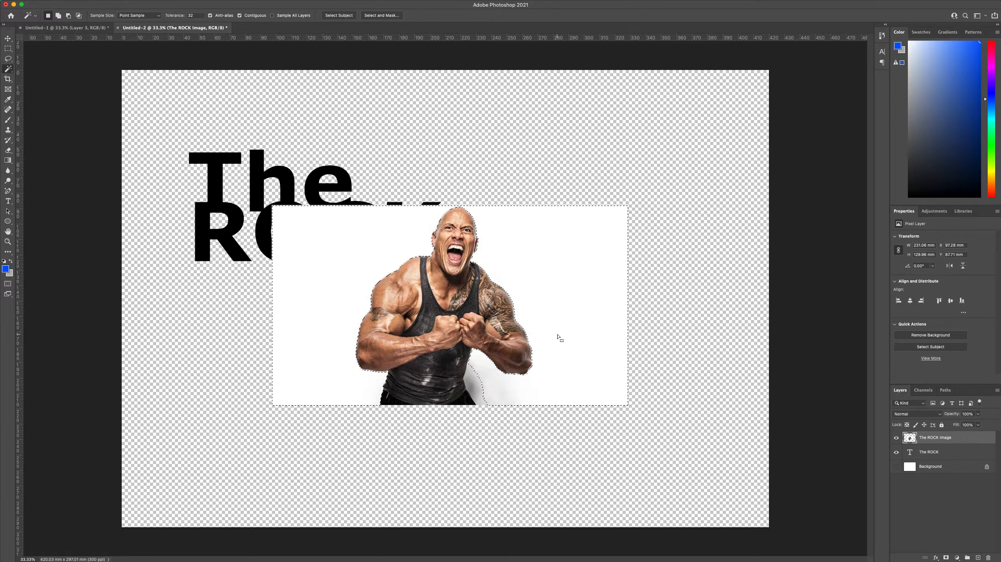
key(Delete)
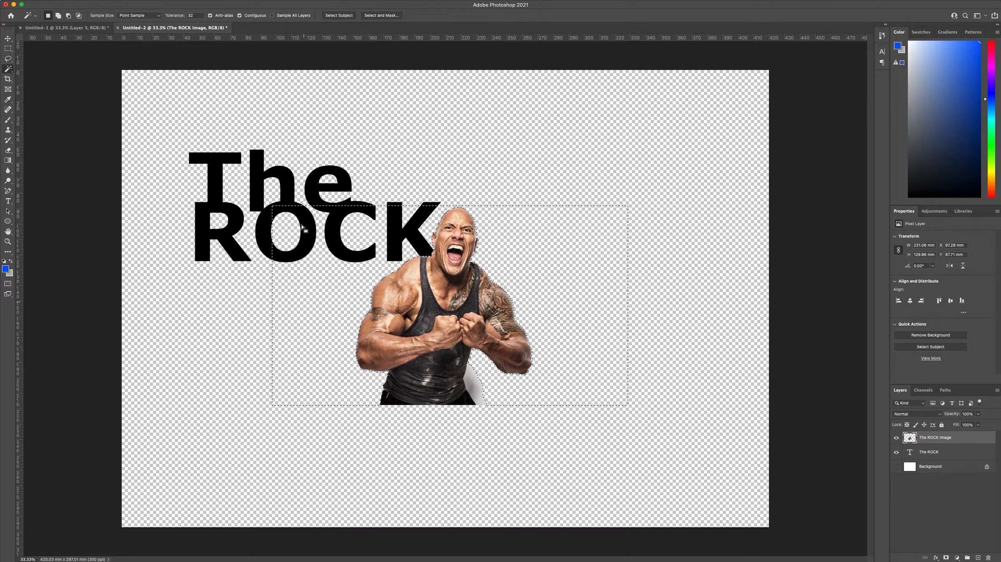
mouse_move(207, 2)
click(162, 3)
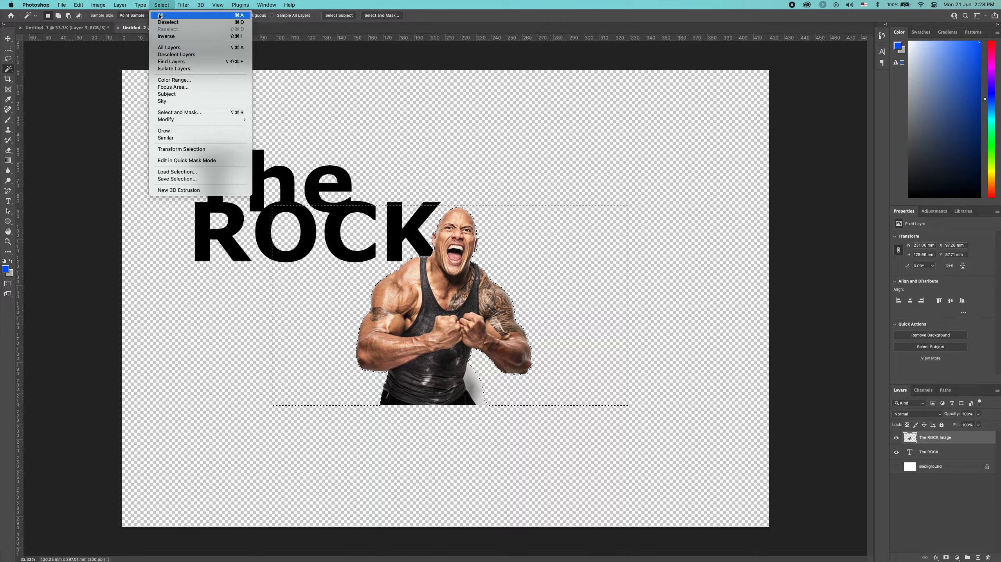
click(172, 22)
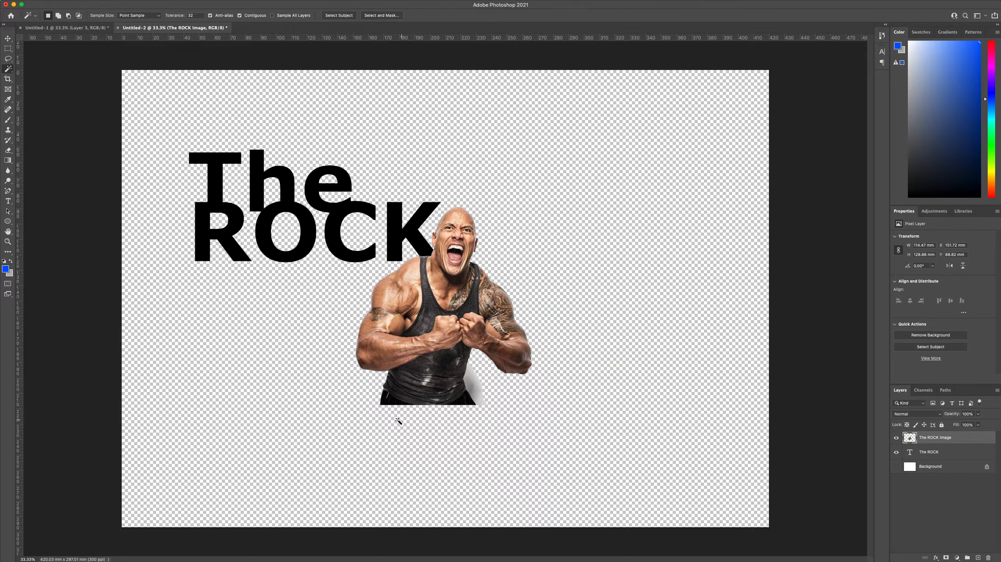
Select The ROCK text layer and move the text right so it sits behind the man's head
click(936, 454)
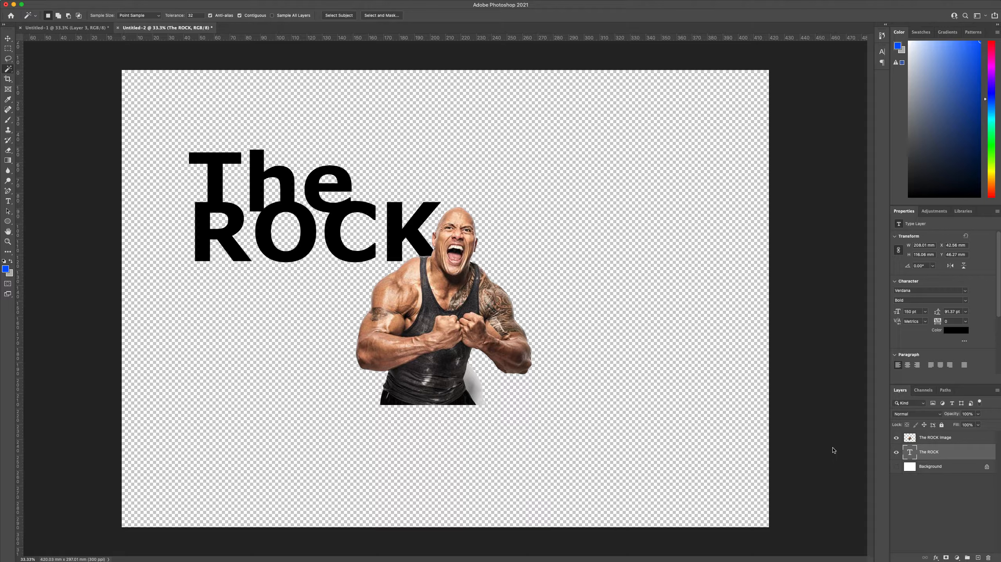
click(8, 38)
drag(304, 228, 378, 234)
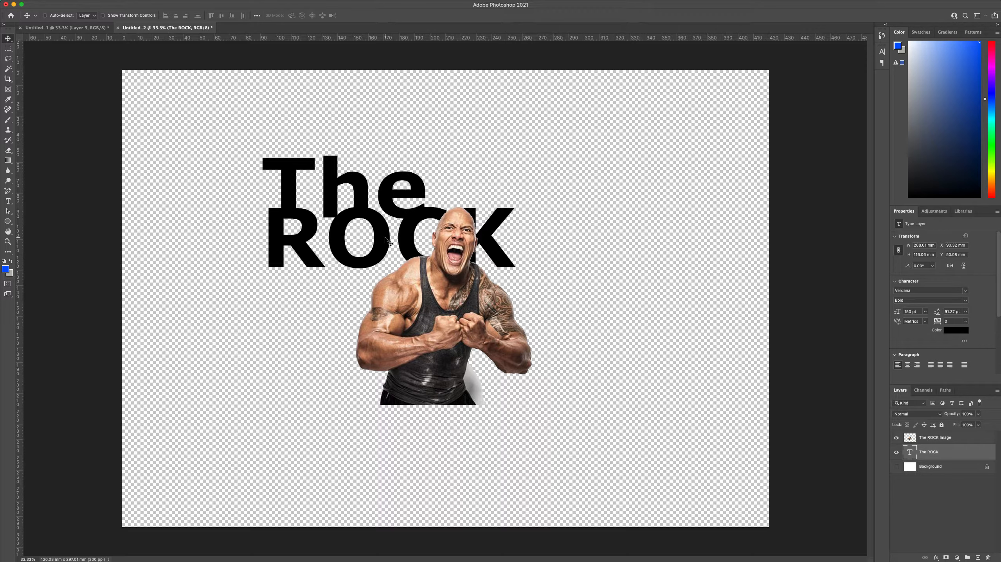
Check the tilted text in Untitled-1, rotate The ROCK text in Untitled-2 to about -17° with Free Transform, and nudge it right
click(65, 32)
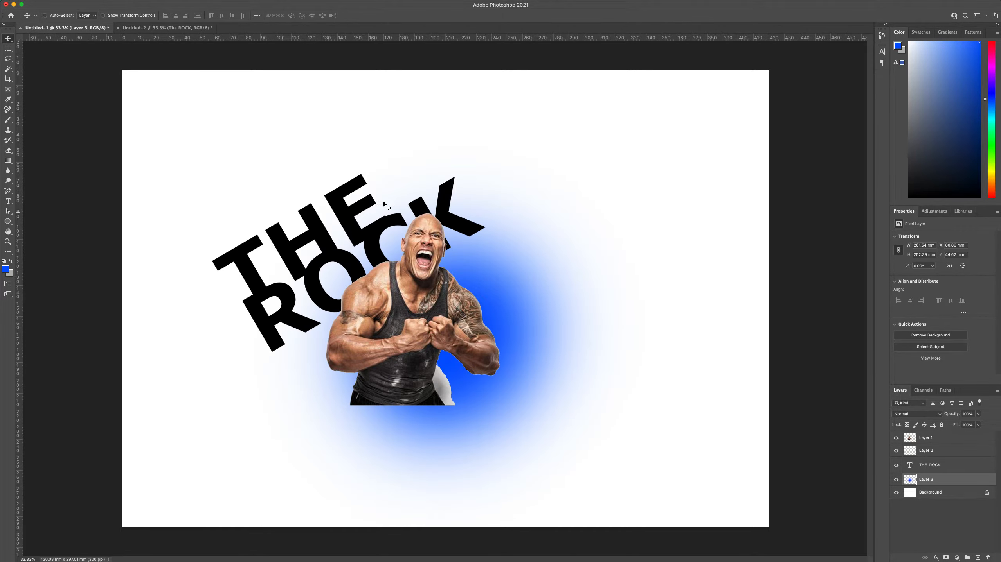
click(177, 28)
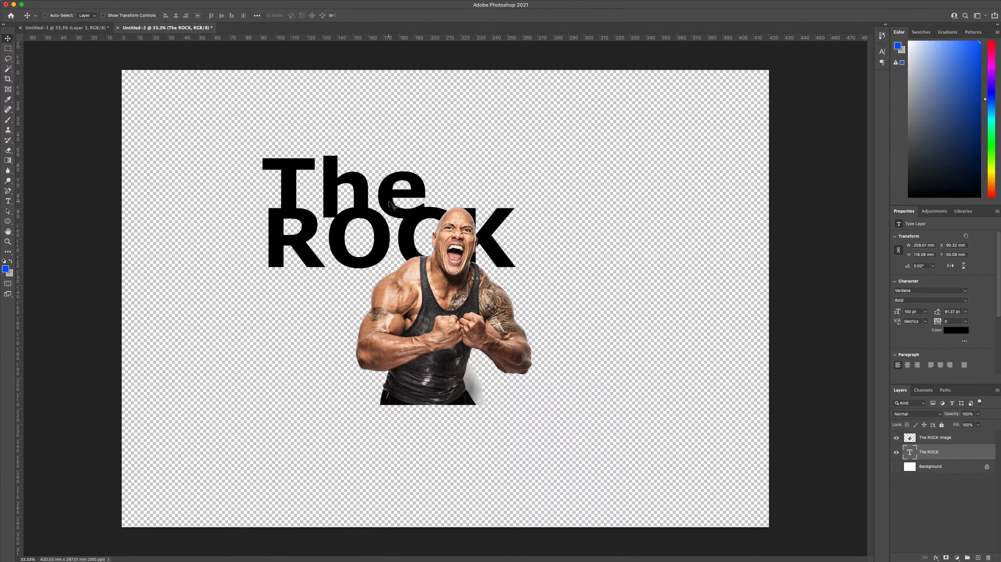
mouse_move(155, 2)
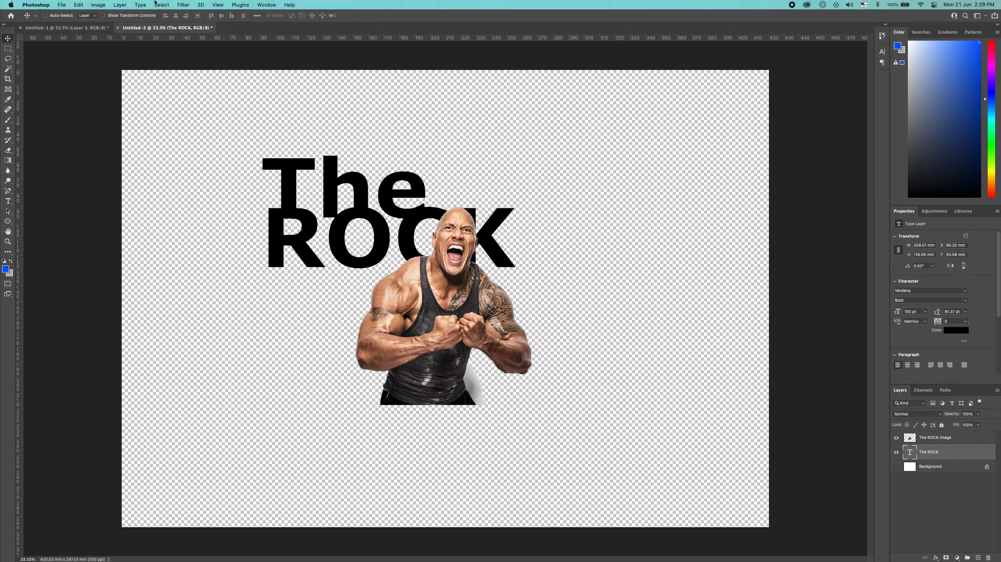
click(78, 5)
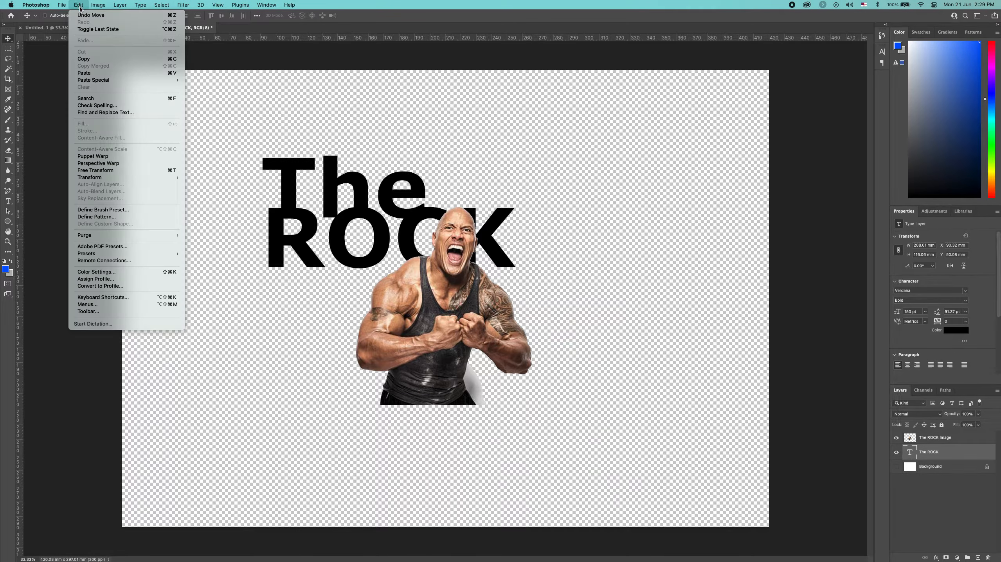
click(129, 170)
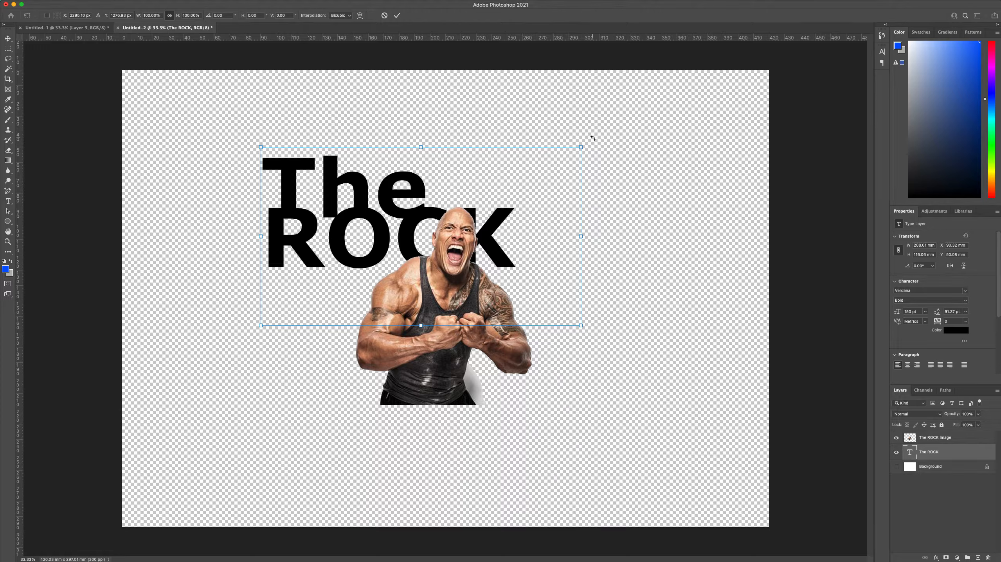
drag(592, 138, 552, 96)
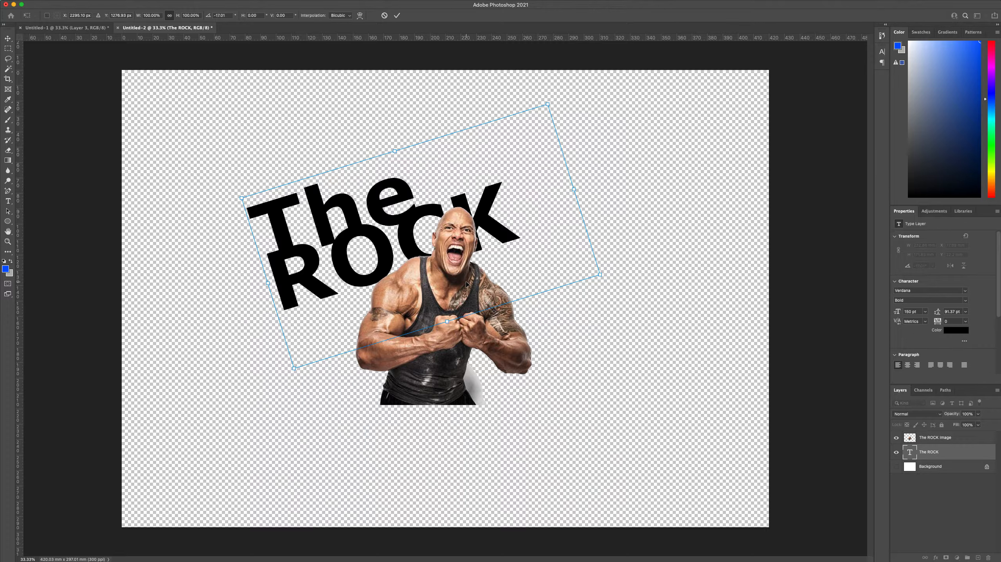
key(Return)
mouse_move(374, 254)
mouse_down()
mouse_move(391, 248)
mouse_move(382, 250)
mouse_up()
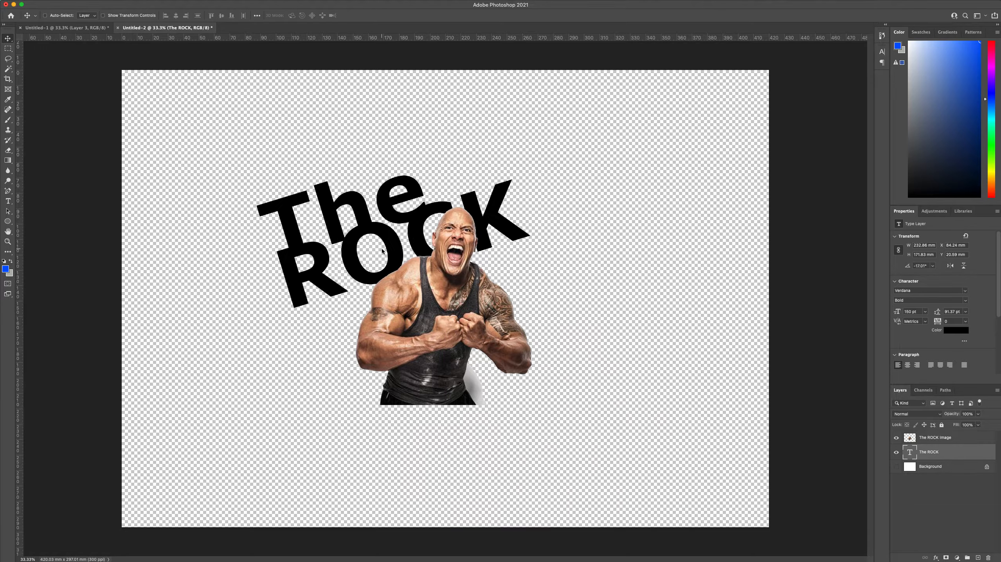
Rotate The ROCK text further to about -23.4°, shift it slightly upward, and compare the layout with Untitled-1
key(super+t)
drag(646, 305, 650, 293)
key(Return)
drag(393, 253, 391, 247)
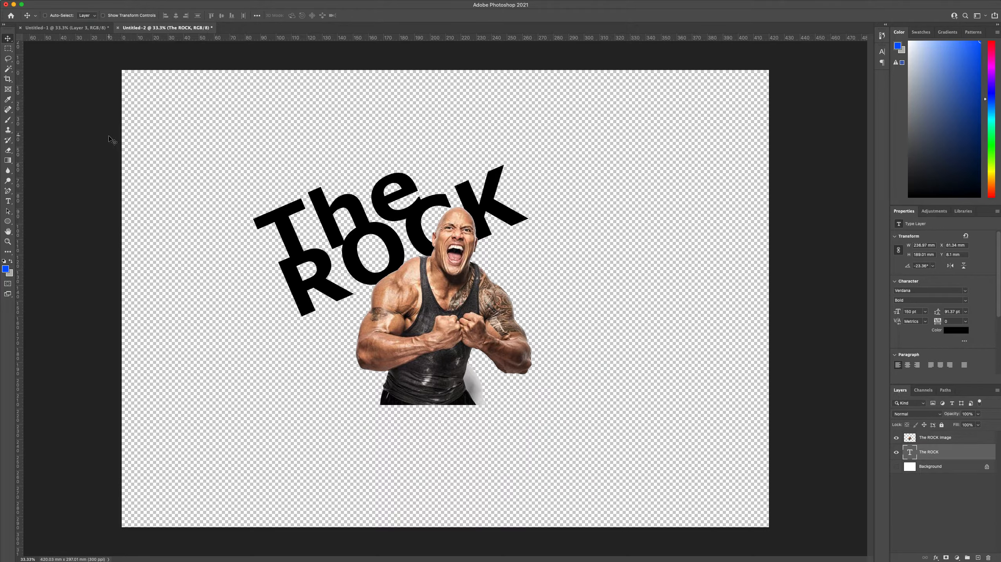
click(66, 28)
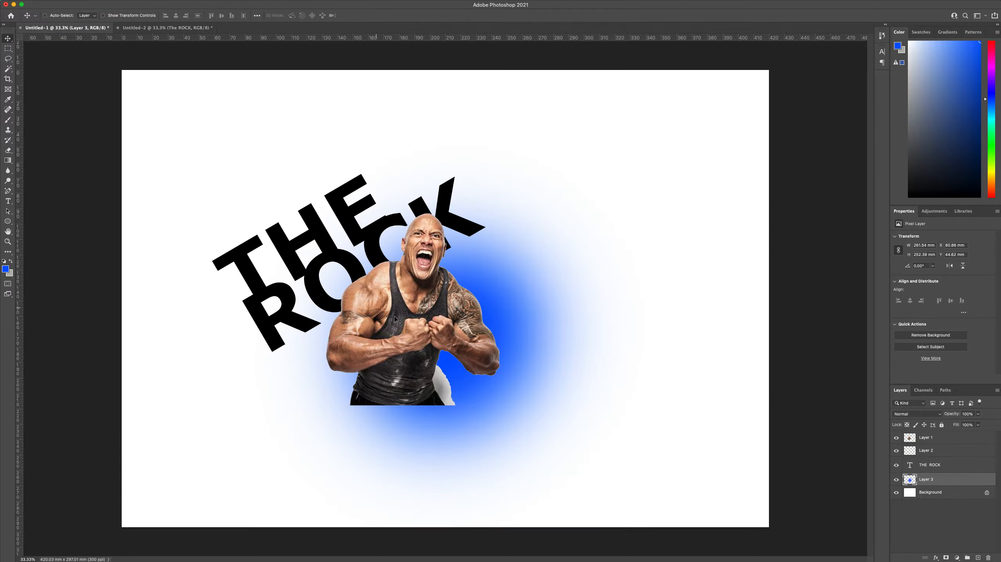
click(177, 29)
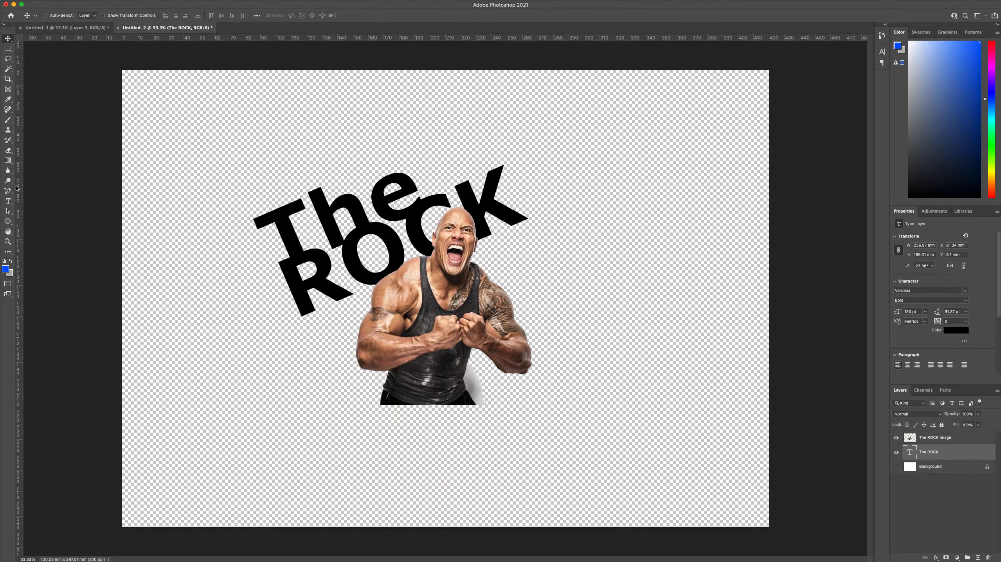
click(9, 120)
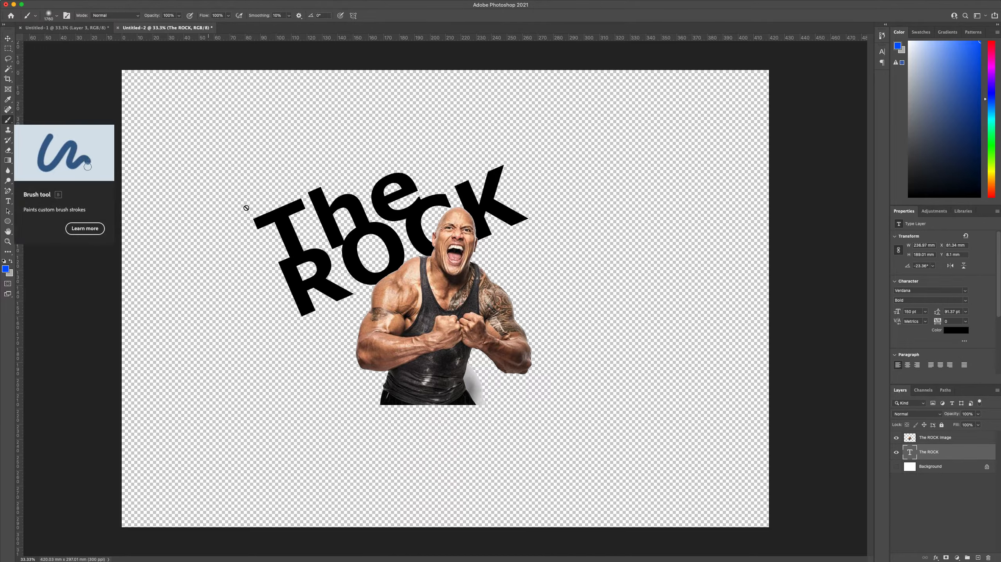
click(532, 249)
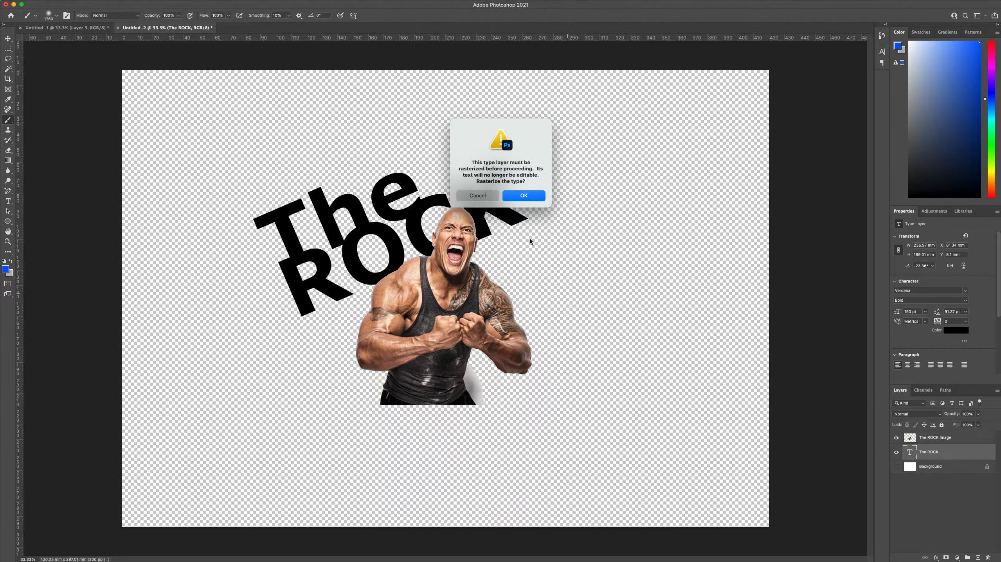
click(472, 196)
click(939, 467)
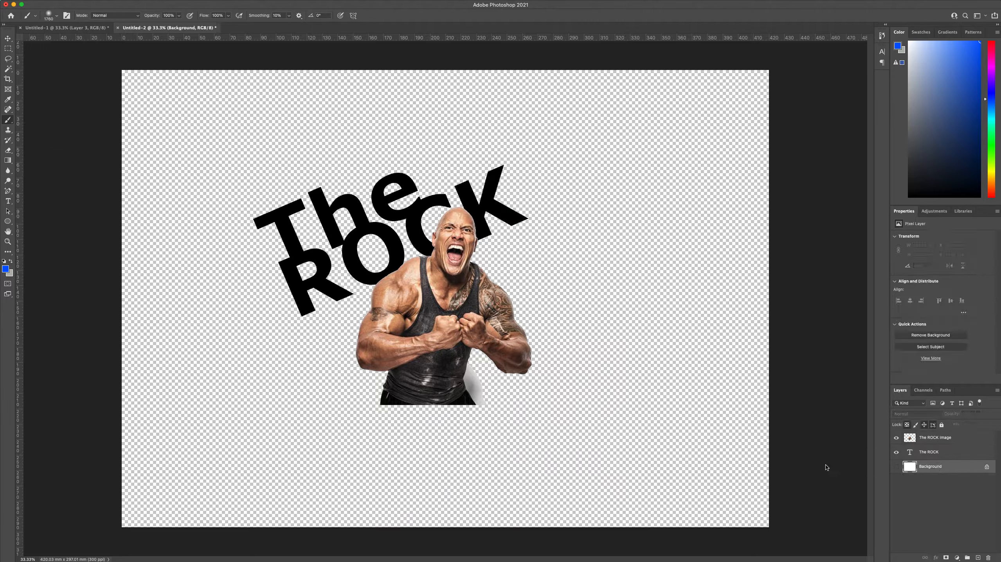
Select The ROCK image layer, try small 25 px brush strokes on the empty canvas beside the man, and undo them
click(933, 439)
right_click(587, 398)
click(634, 415)
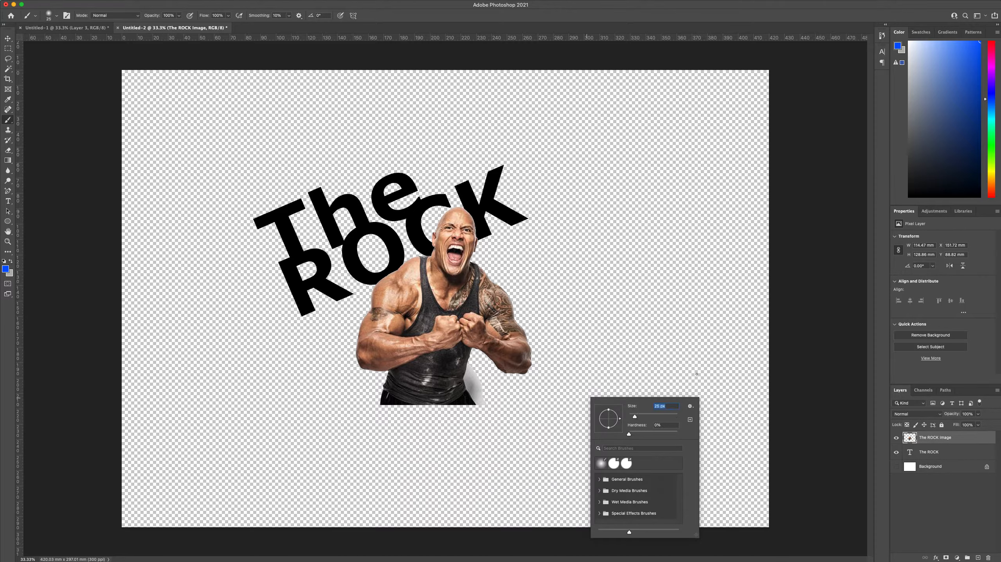
click(705, 356)
key(super+z)
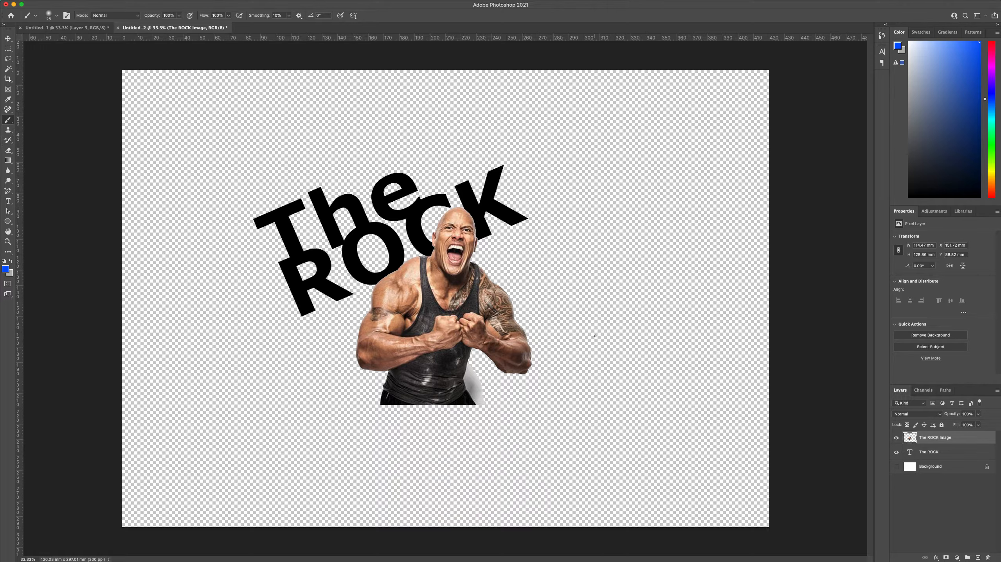
mouse_move(628, 295)
mouse_down()
mouse_move(621, 413)
mouse_move(647, 277)
mouse_move(643, 369)
mouse_move(662, 406)
mouse_up()
key(super+z)
Set the brush to 1760 px at maximum hardness, test one blue dab beside the man, and undo it
right_click(584, 326)
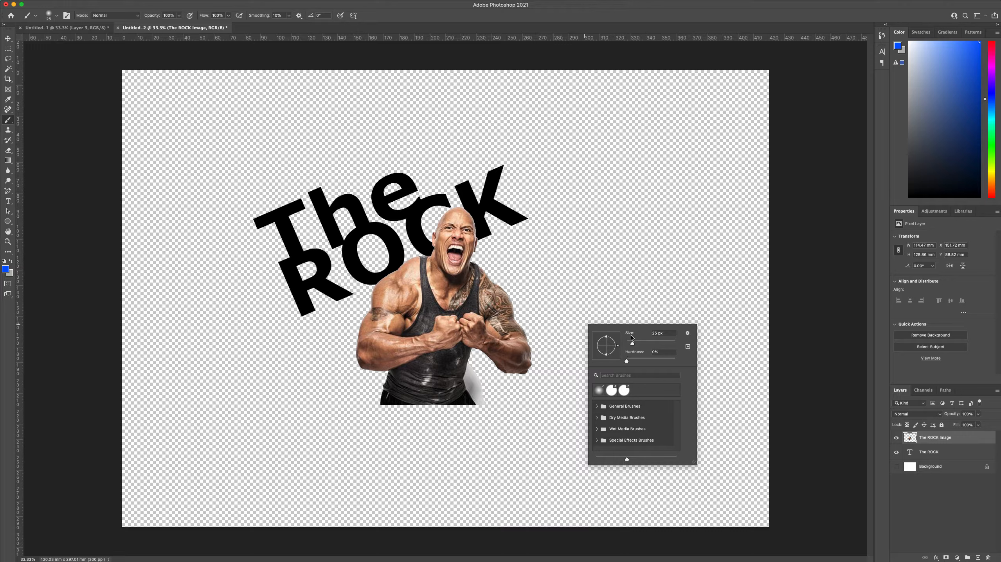
drag(635, 344, 671, 344)
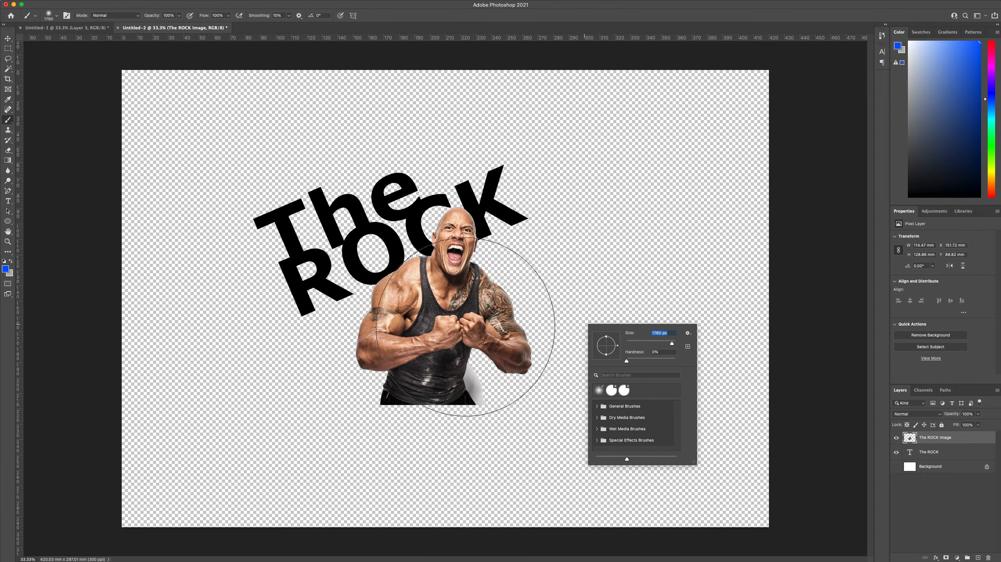
drag(627, 363, 674, 360)
click(628, 215)
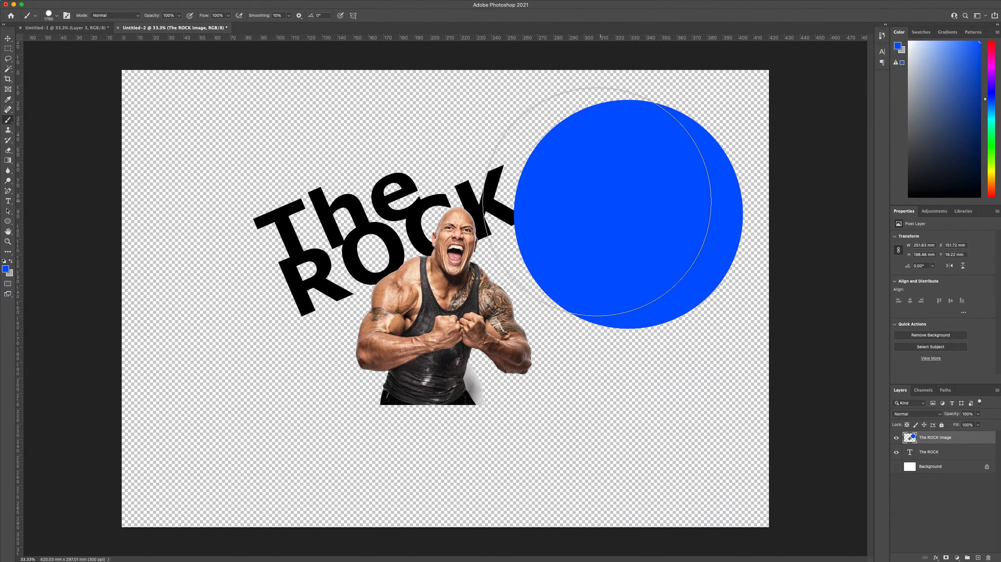
key(super+z)
Lower the brush hardness to 0%, test one soft blue dab beside the man, and undo it
right_click(641, 307)
drag(729, 331, 650, 331)
click(648, 204)
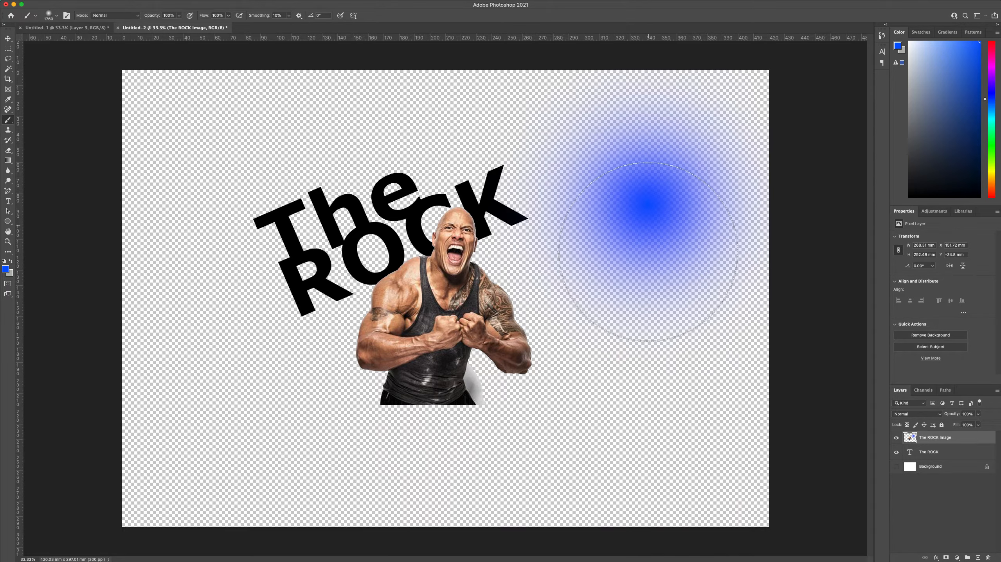
key(super+z)
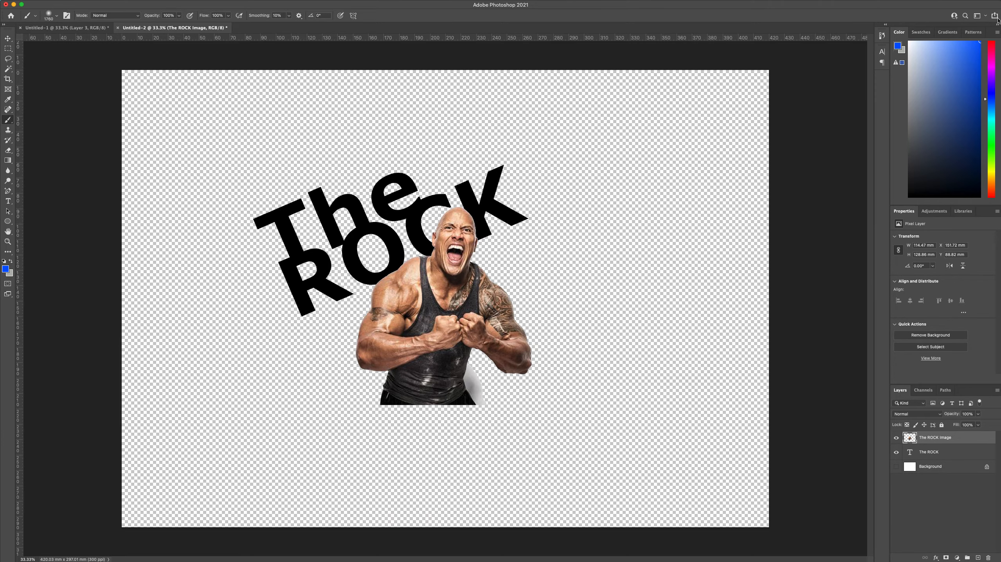
Set the foreground colour to purple #b023c9 and return to the Brush tool
click(5, 270)
drag(507, 267, 508, 250)
click(482, 252)
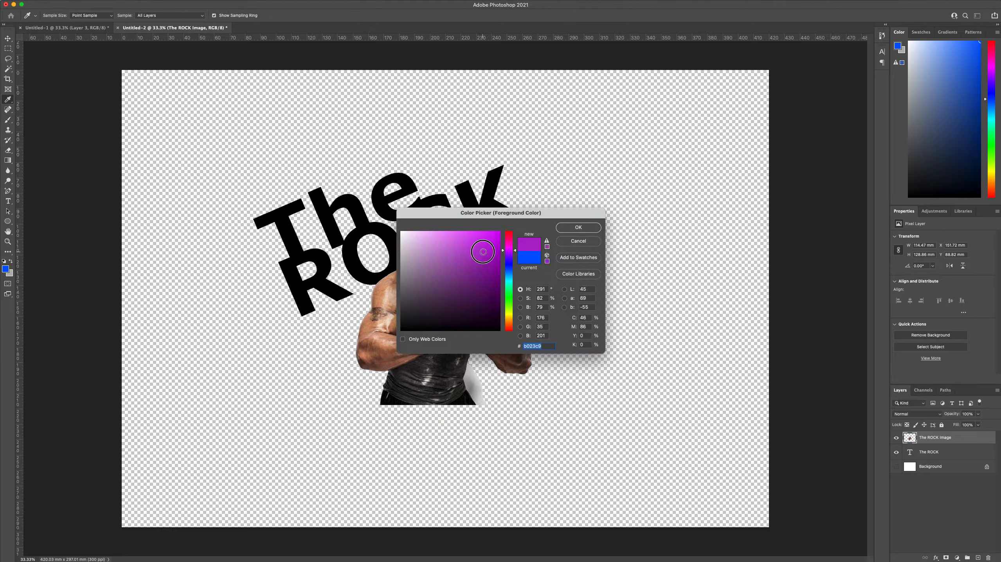
click(578, 228)
key(b)
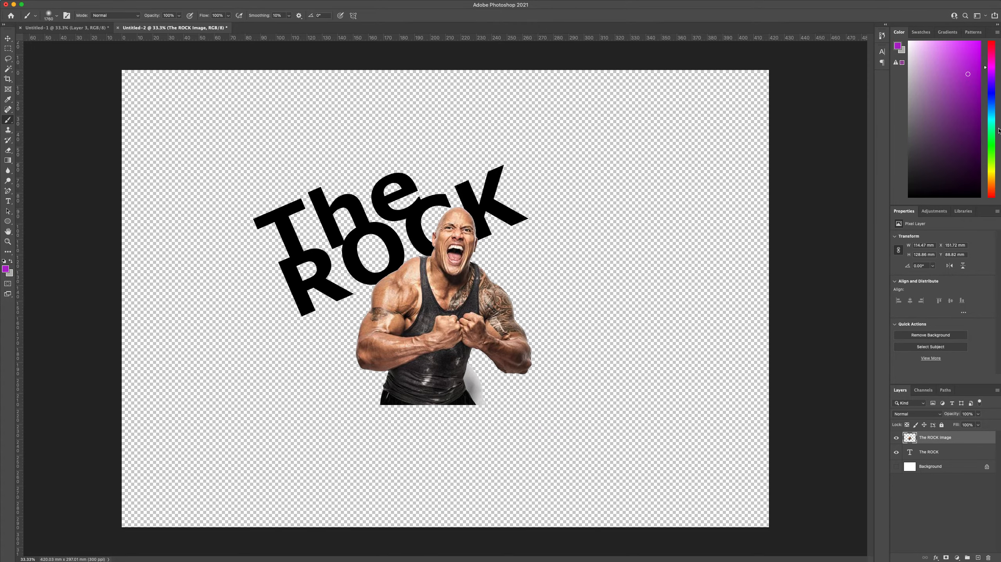
Change the foreground colour to a medium blue, try painting over the man on The ROCK image layer, and undo the stroke
click(992, 150)
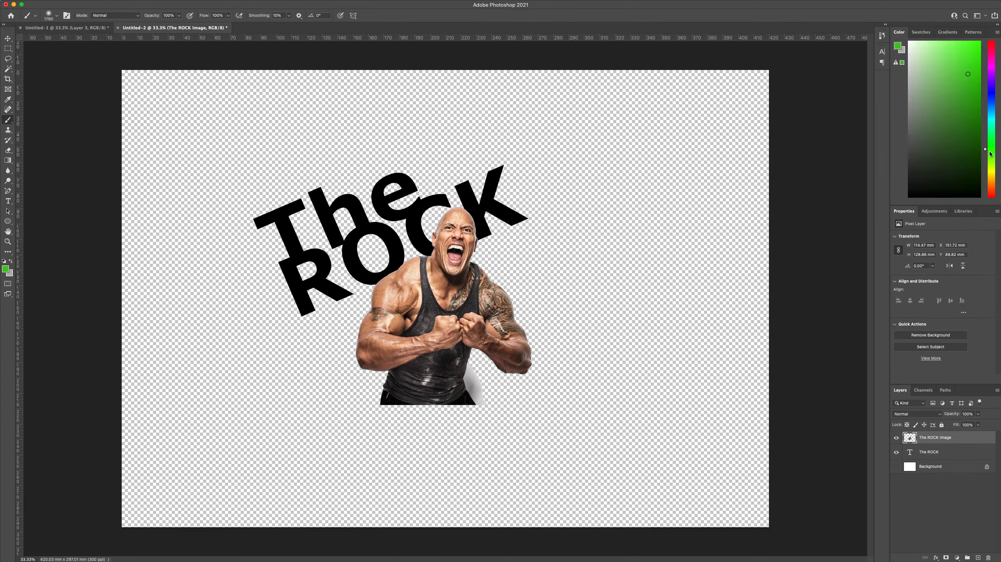
click(992, 101)
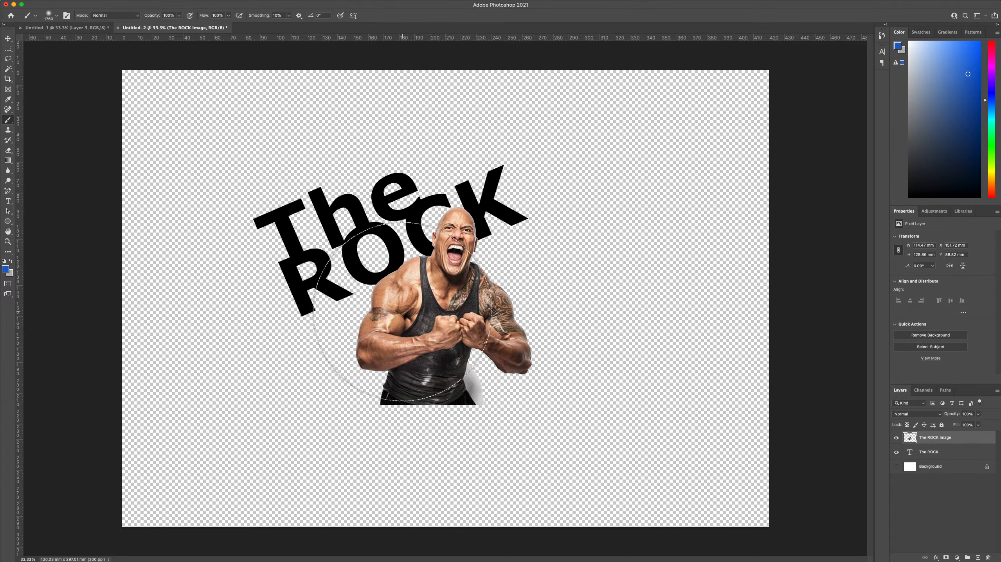
drag(469, 331, 487, 336)
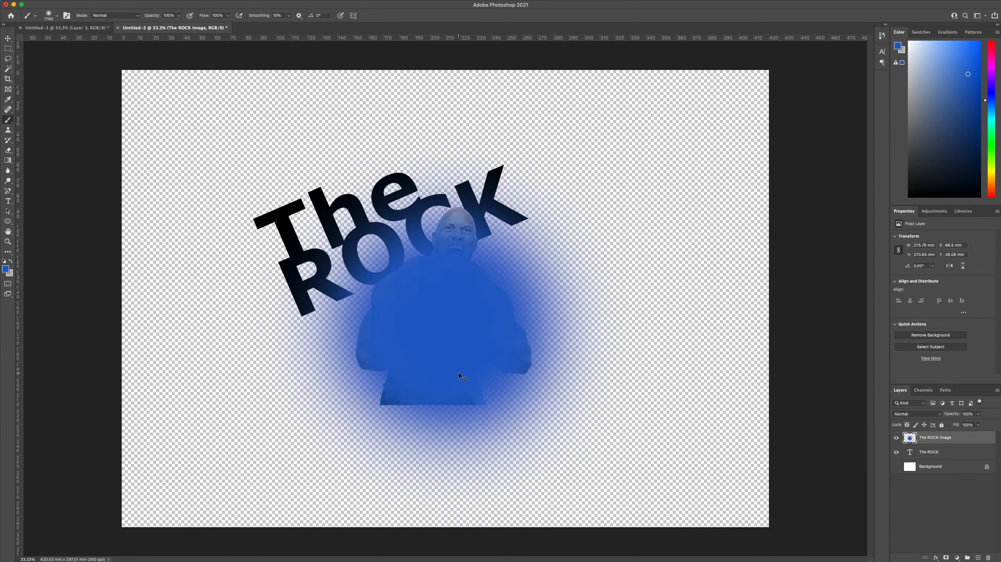
key(super+z)
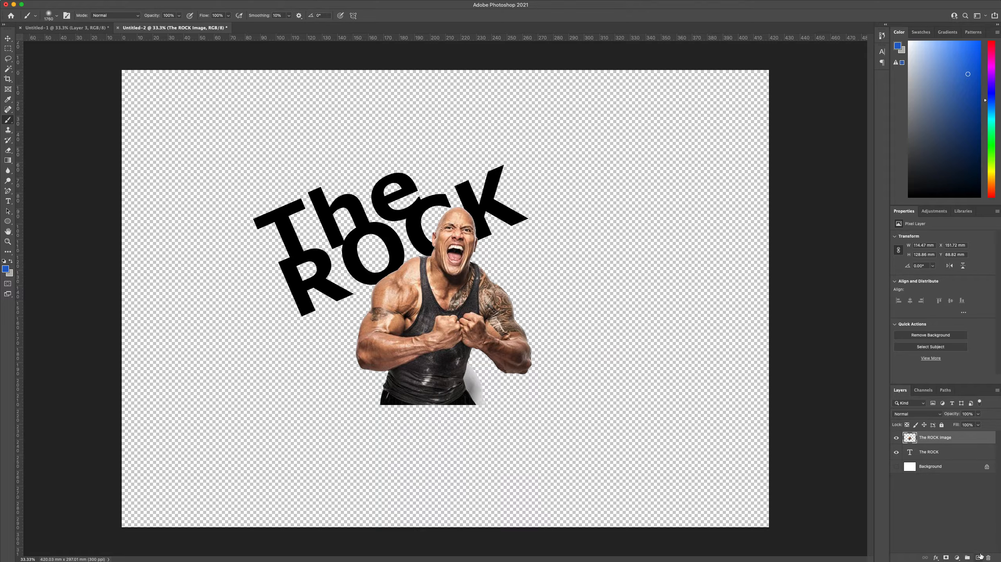
Add a new layer named Blue Splodge and paint a large soft blue blob on it over the man
click(978, 558)
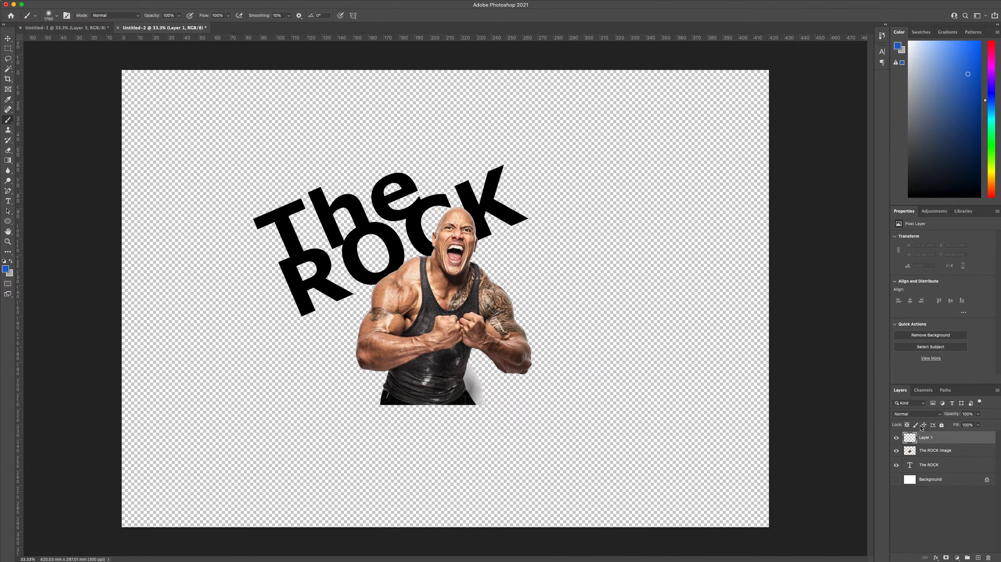
double_click(924, 438)
text(Blue Splodge)
key(Return)
mouse_move(447, 335)
mouse_down()
mouse_move(446, 295)
mouse_move(405, 296)
mouse_move(435, 324)
mouse_up()
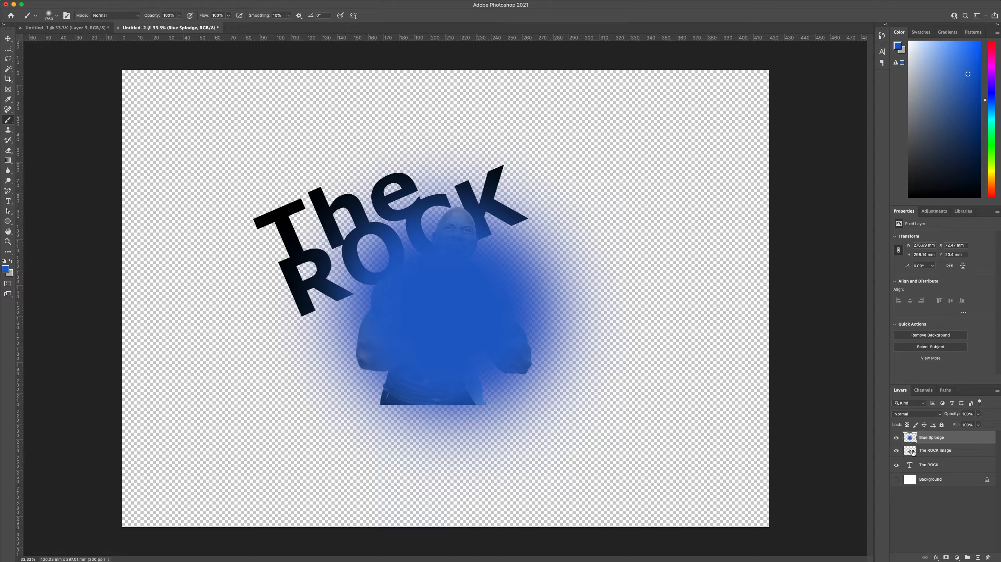
Move the Blue Splodge layer beneath The ROCK text layer and make the white Background layer visible
click(921, 441)
drag(920, 441, 922, 455)
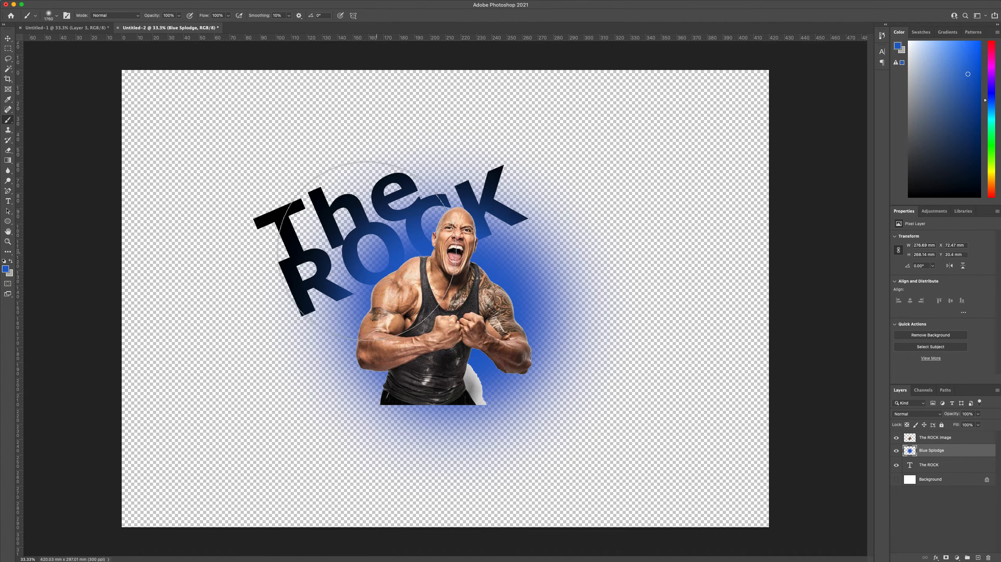
click(927, 451)
drag(927, 451, 927, 468)
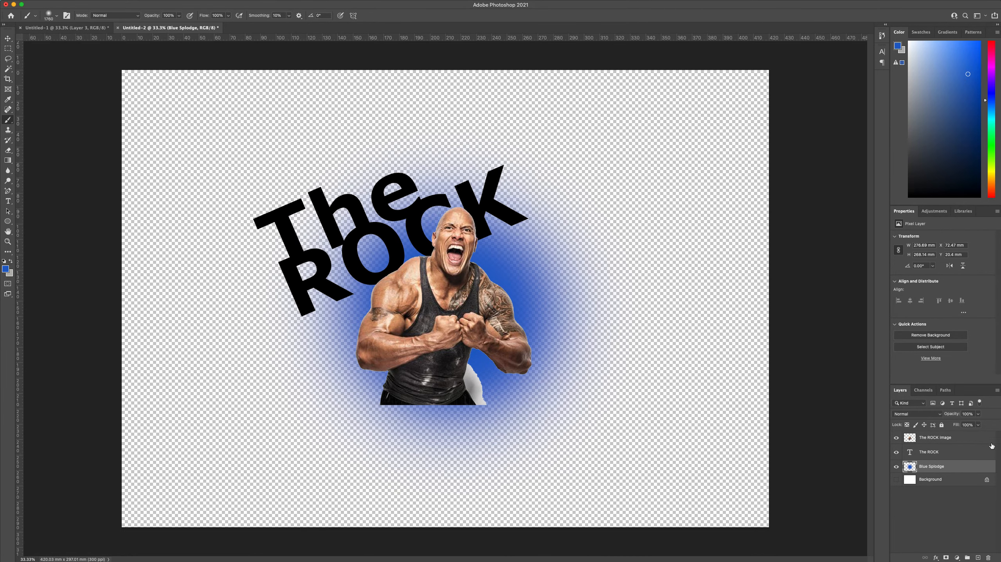
click(895, 480)
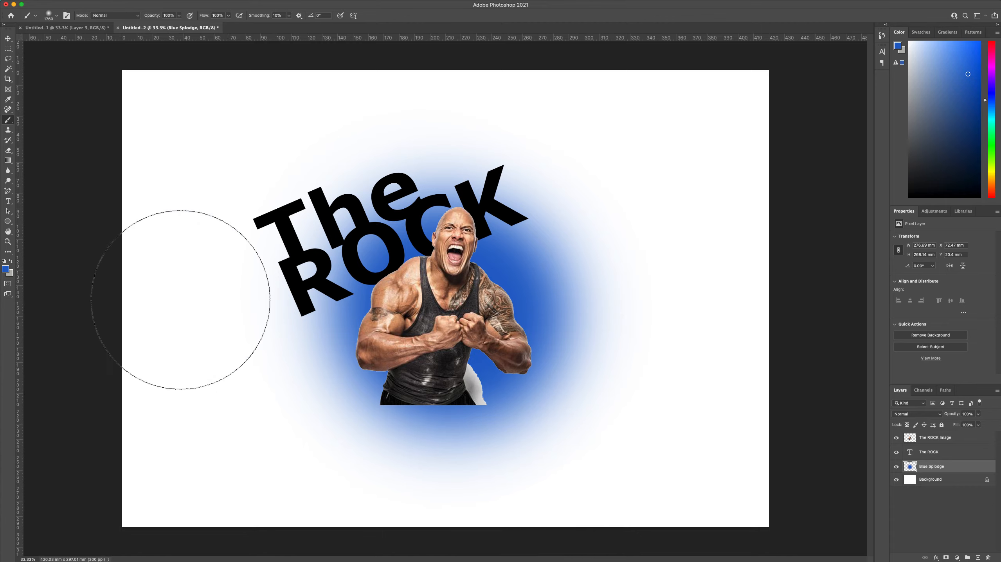
Select the leftover white patch beside the man's waist on The ROCK image layer with the Magic Wand and delete it
click(7, 38)
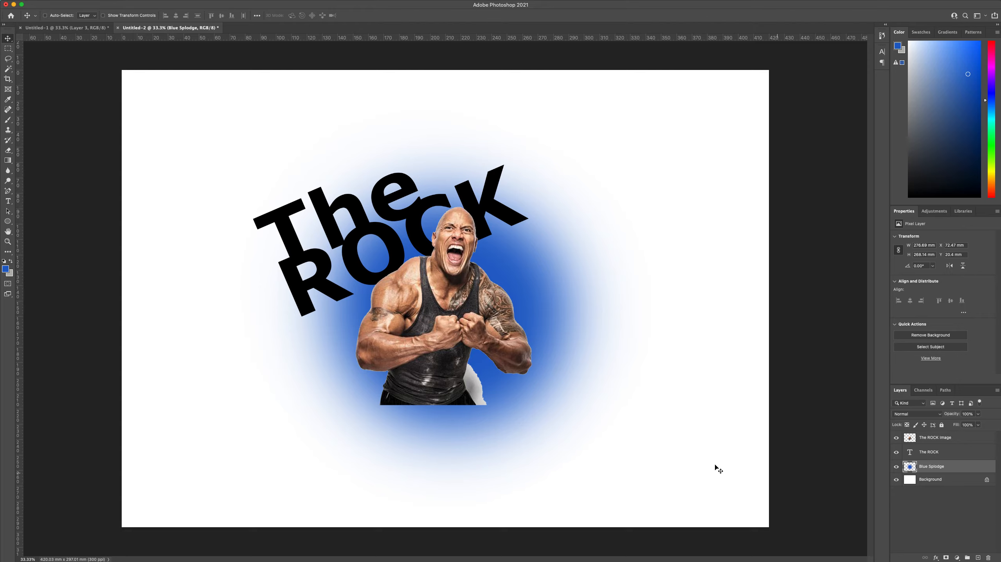
click(939, 439)
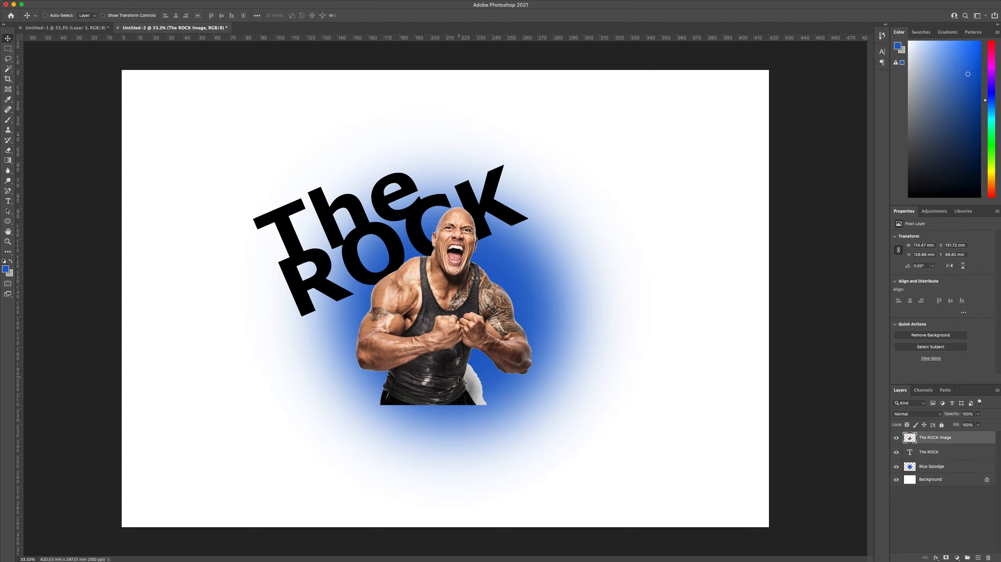
click(8, 70)
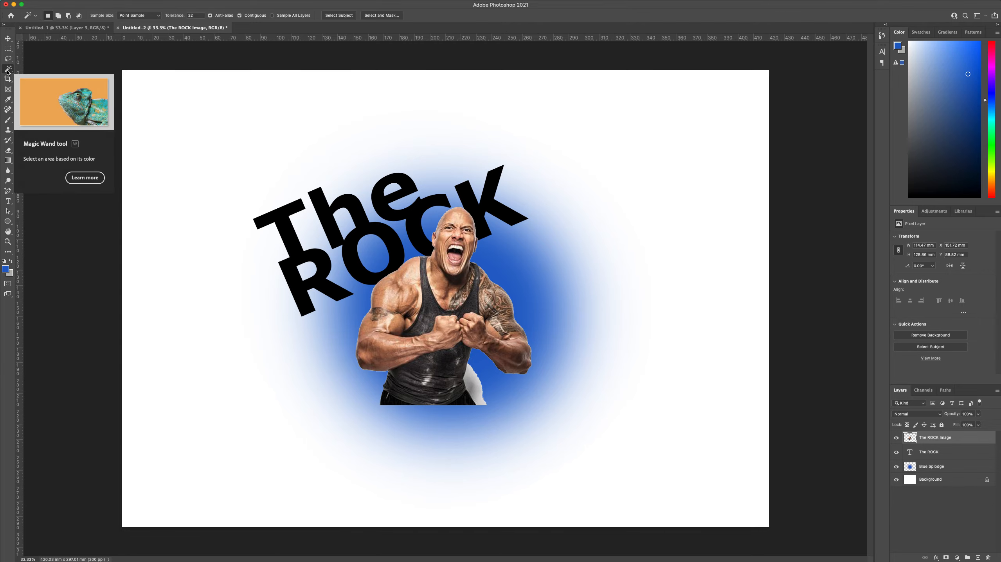
click(469, 381)
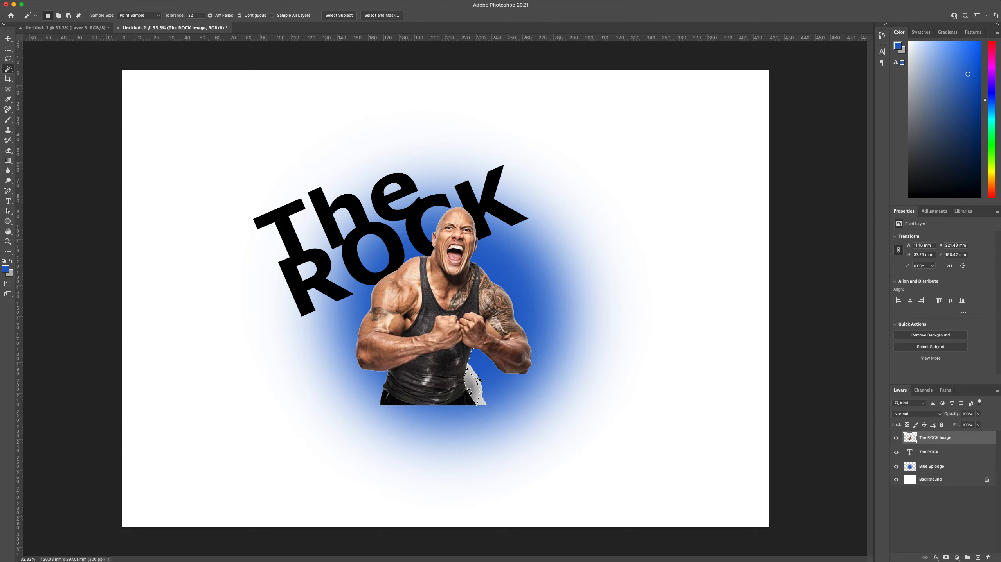
click(474, 391)
click(475, 390)
click(478, 388)
key(Delete)
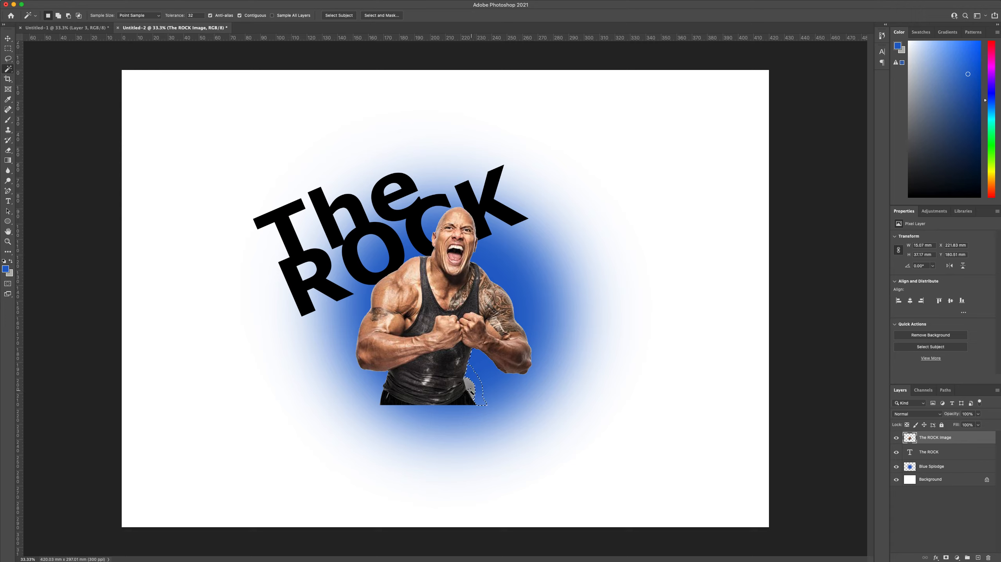